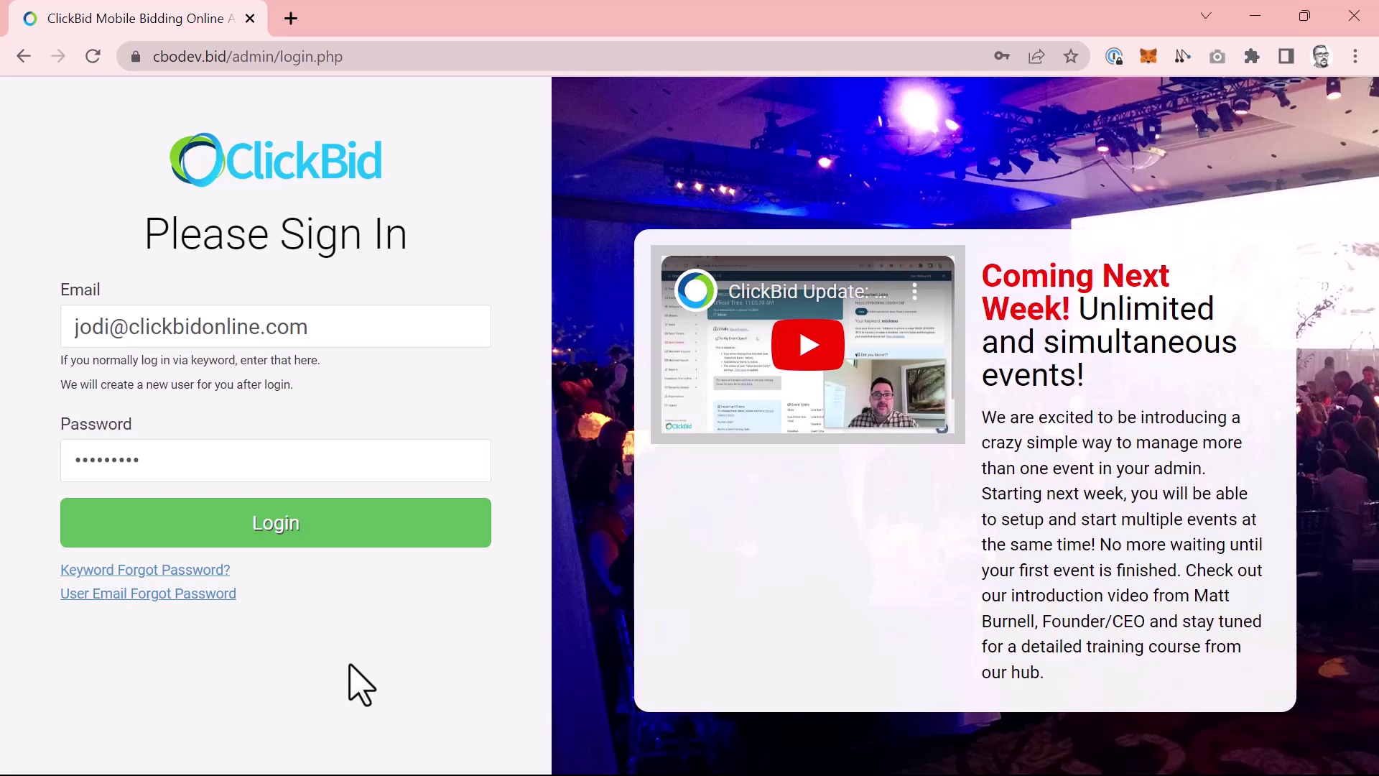
# Log in and open the Blue is for you Gala (goblue2332) event admin.
pyautogui.click(340, 555)
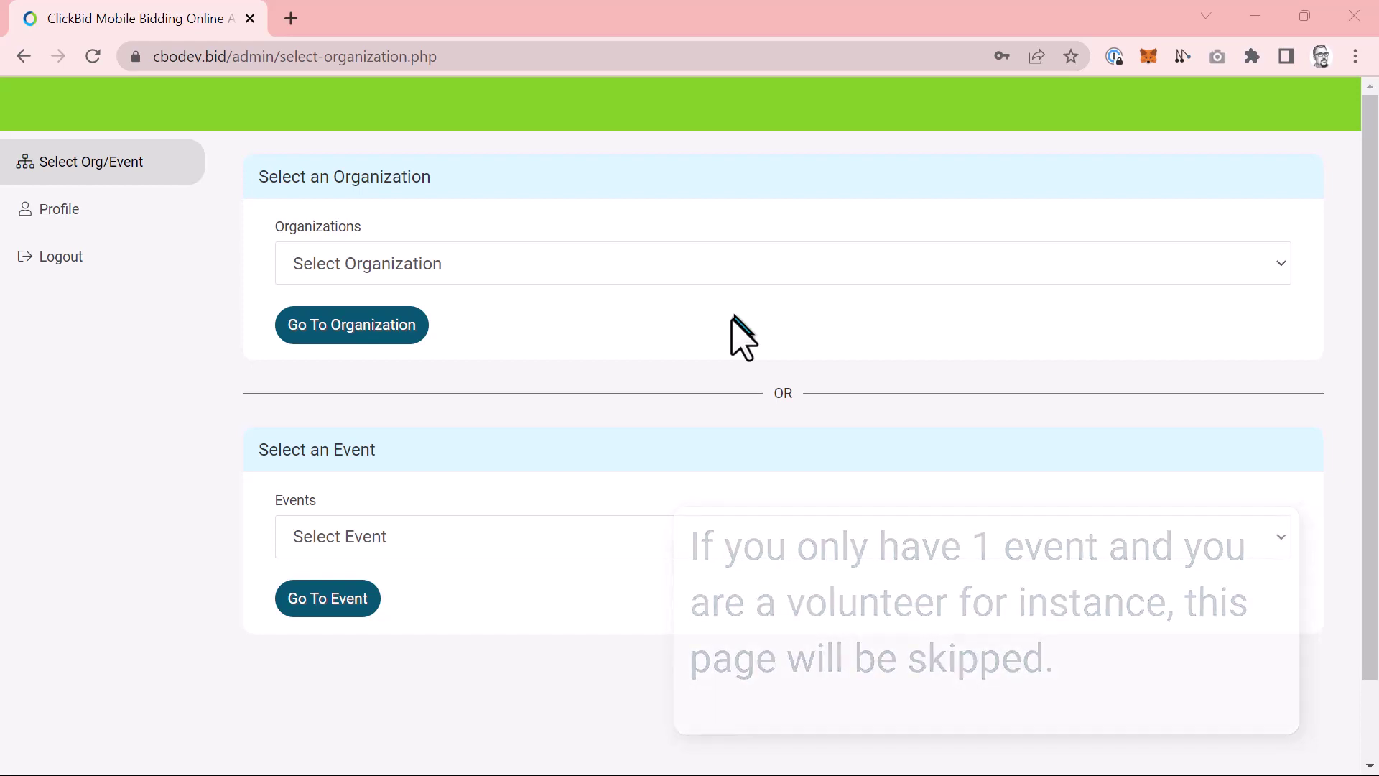
pyautogui.click(616, 546)
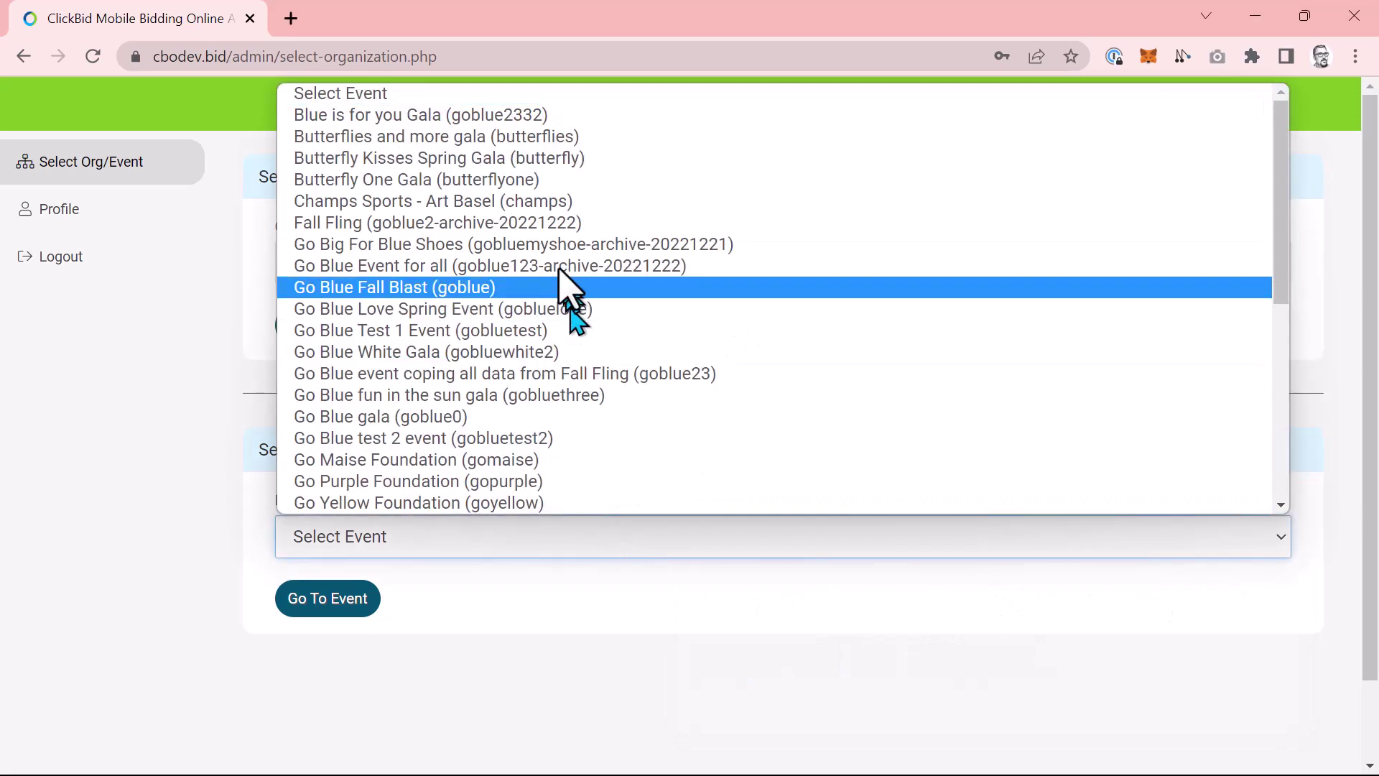
pyautogui.click(526, 117)
pyautogui.click(363, 601)
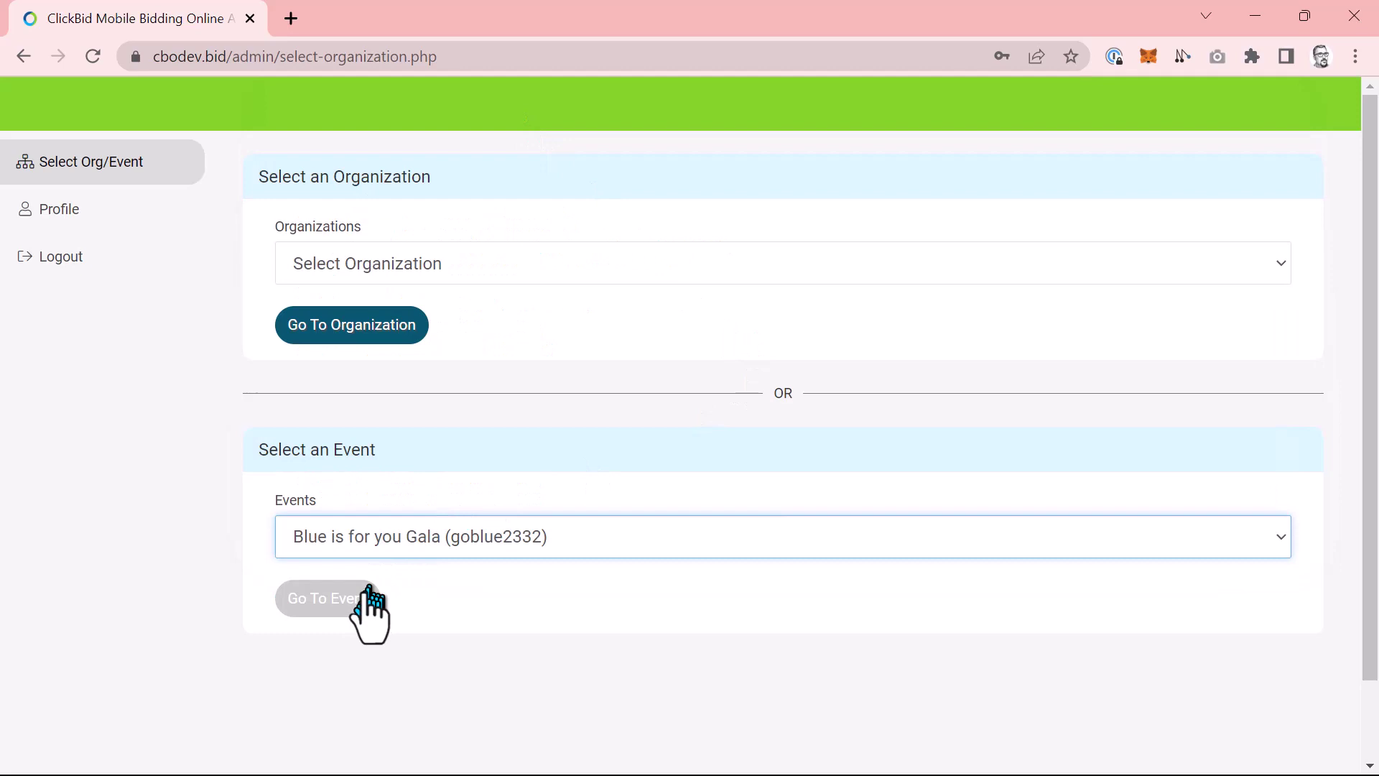
# Review the Blue is for you Gala dashboard's vitals, important dates and $0 event totals.
pyautogui.click(362, 602)
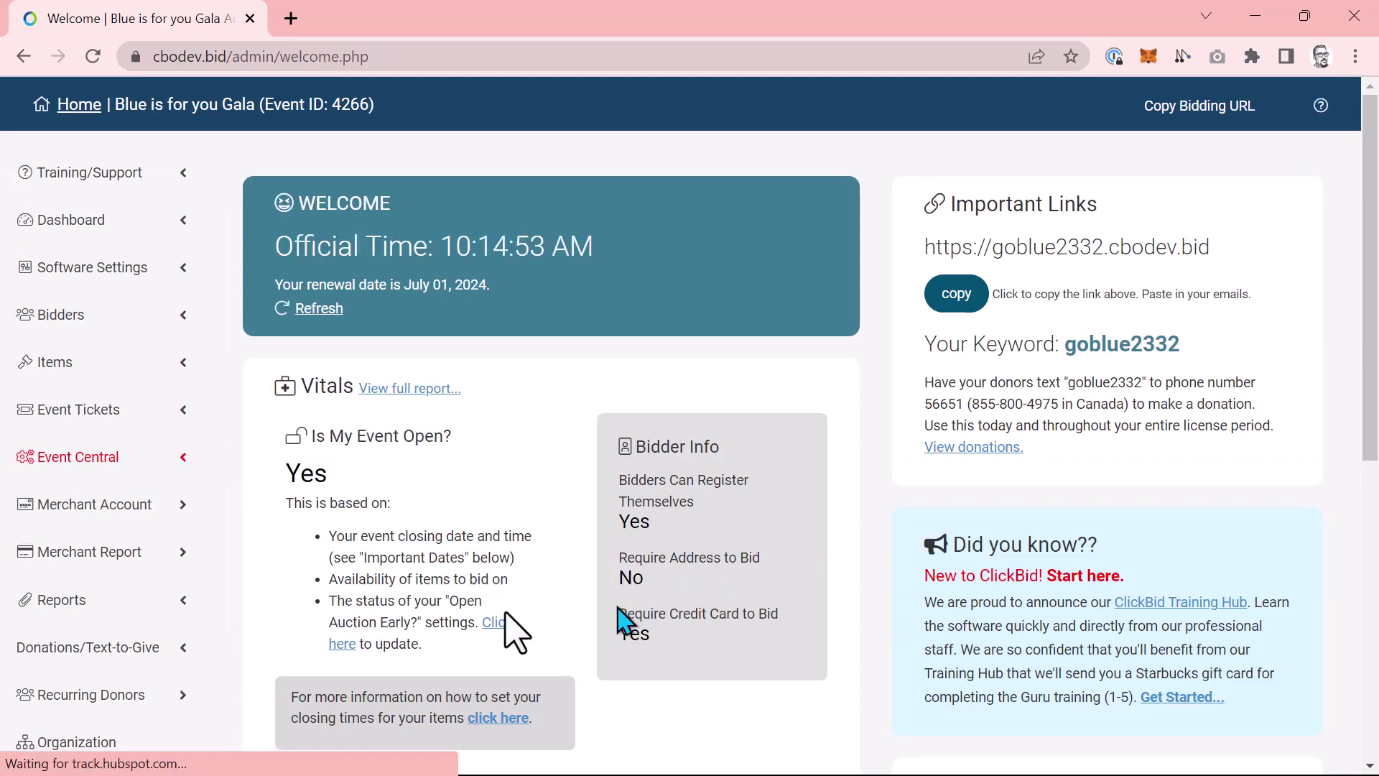
pyautogui.scroll(-3, 373, 636)
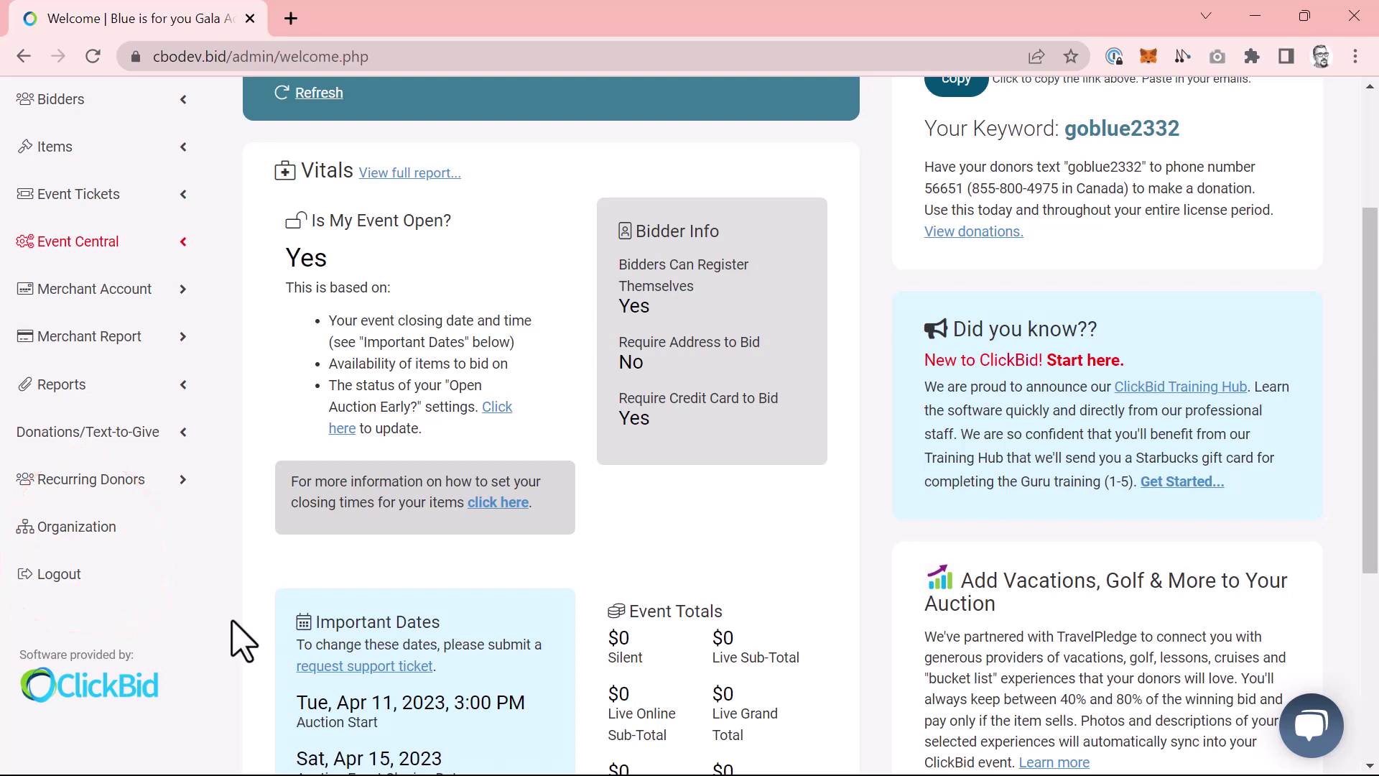
pyautogui.click(133, 555)
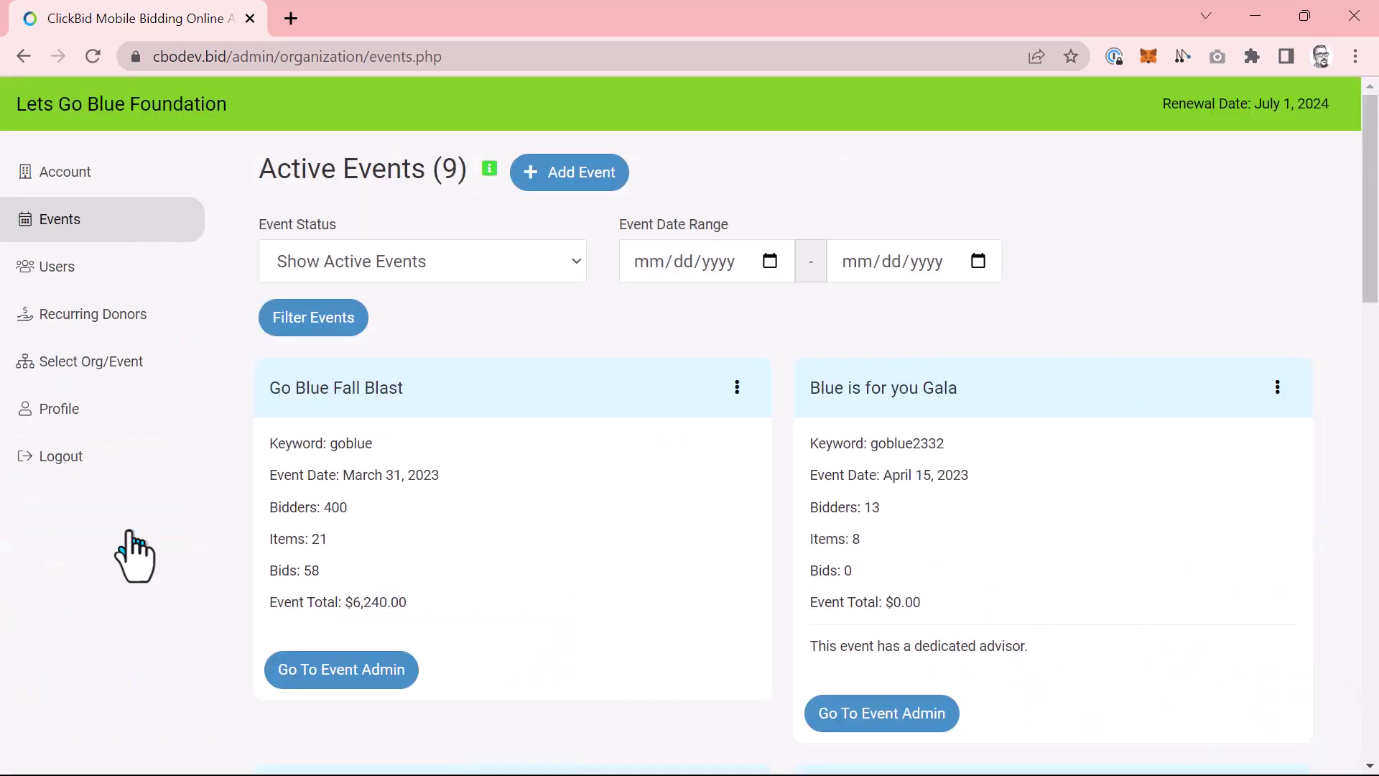
pyautogui.click(99, 184)
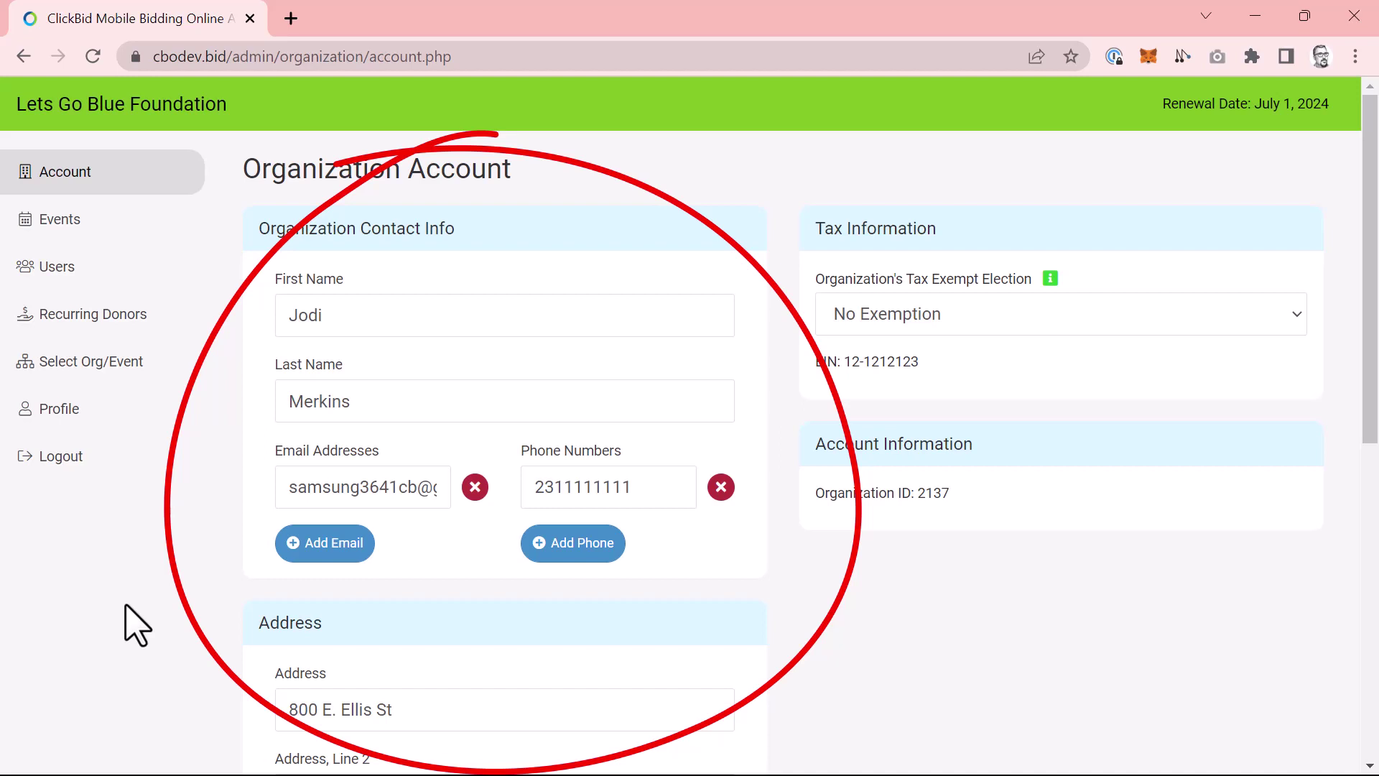
pyautogui.scroll(-8, 137, 625)
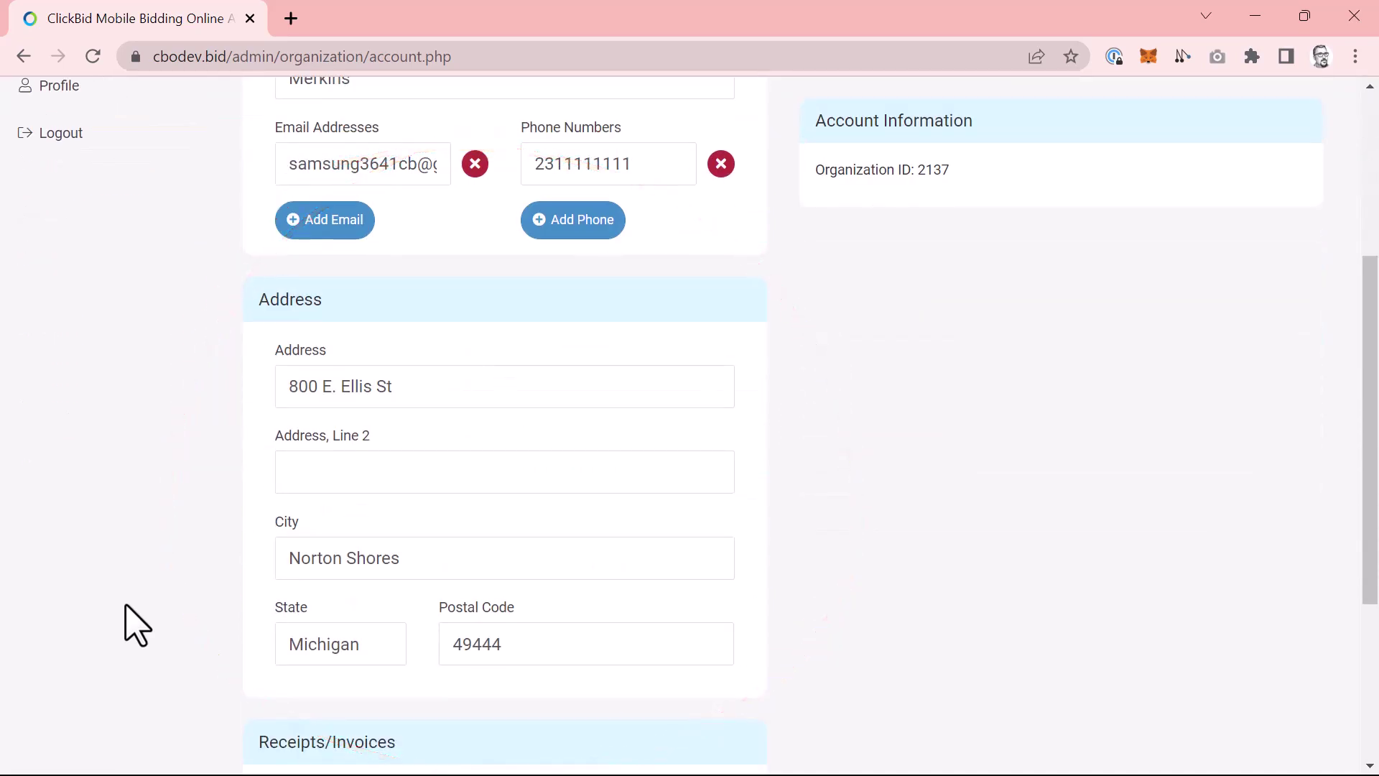
pyautogui.scroll(-1, 136, 625)
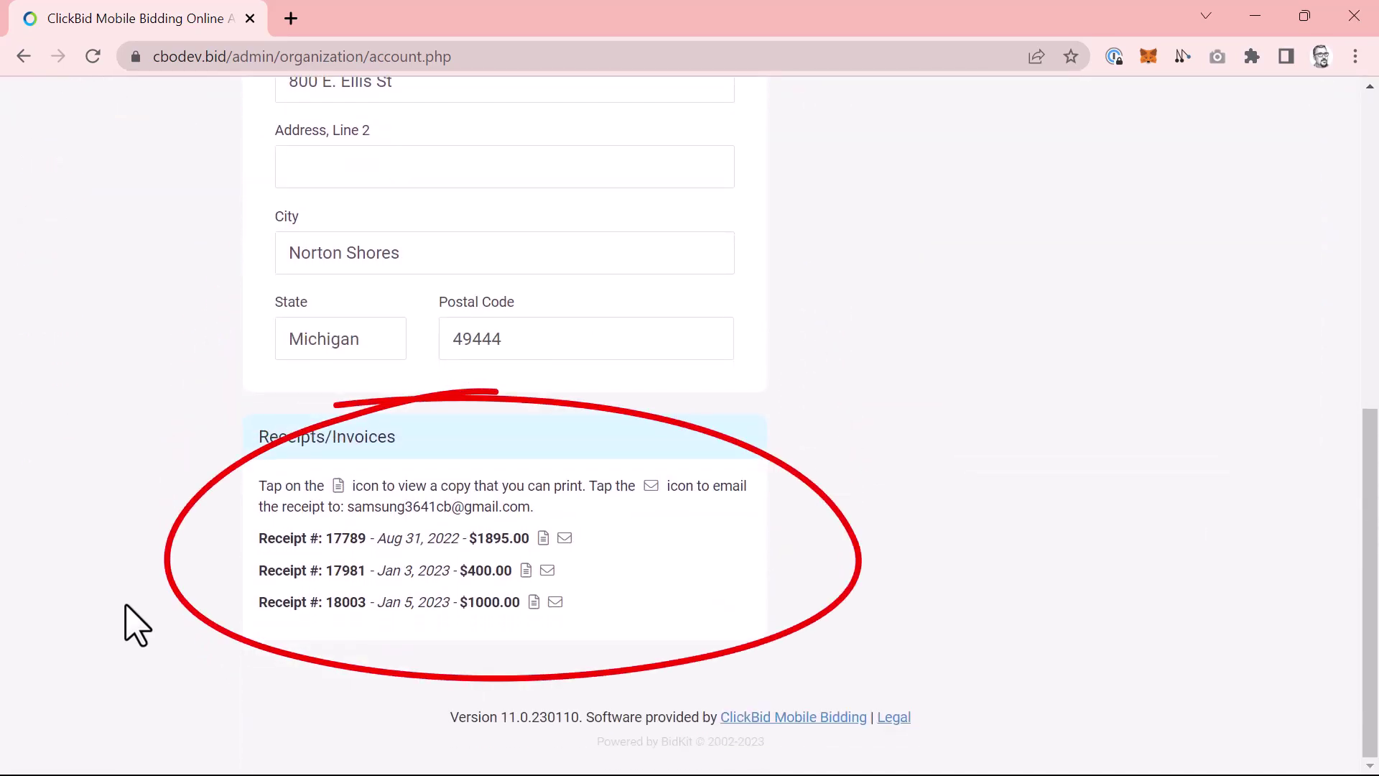
pyautogui.scroll(9, 136, 625)
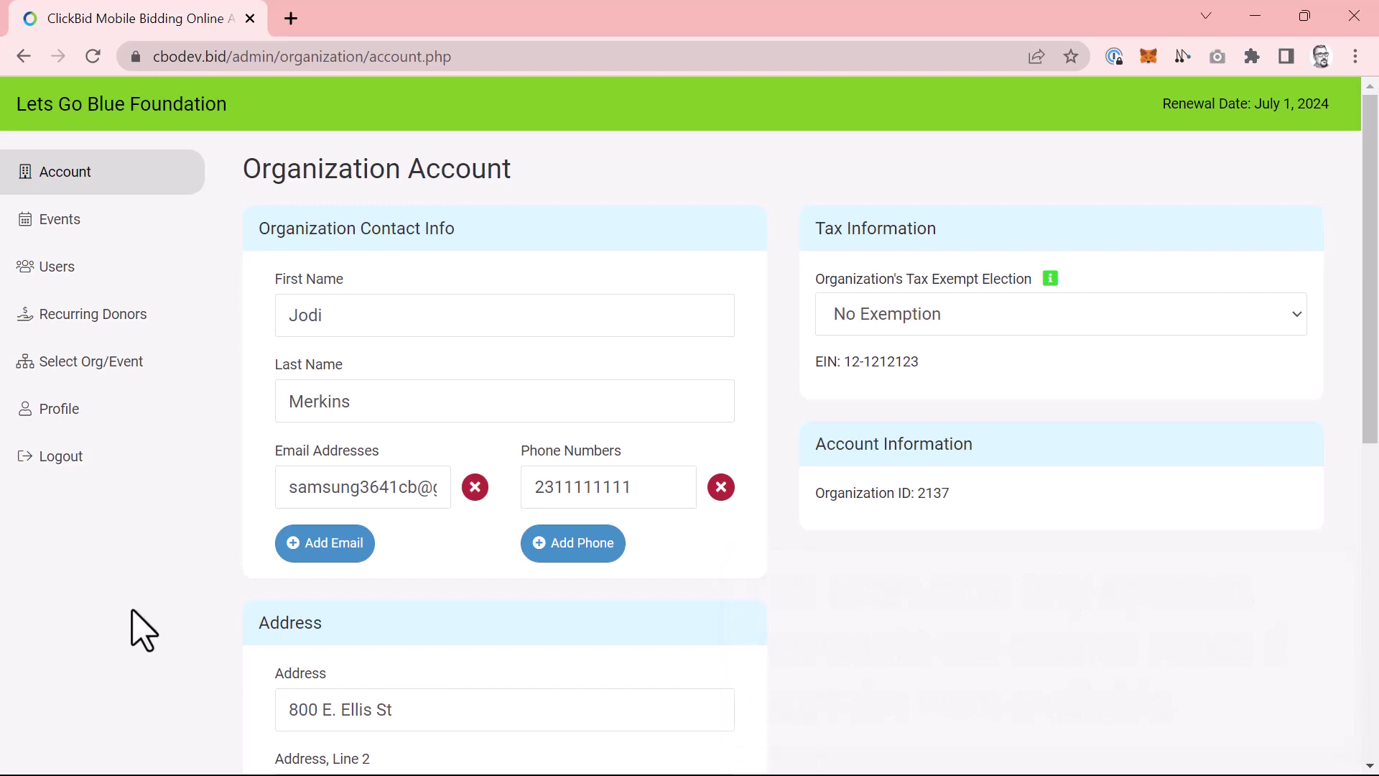
# Select the Sample Bidder user in the organization's user permissions.
pyautogui.click(64, 282)
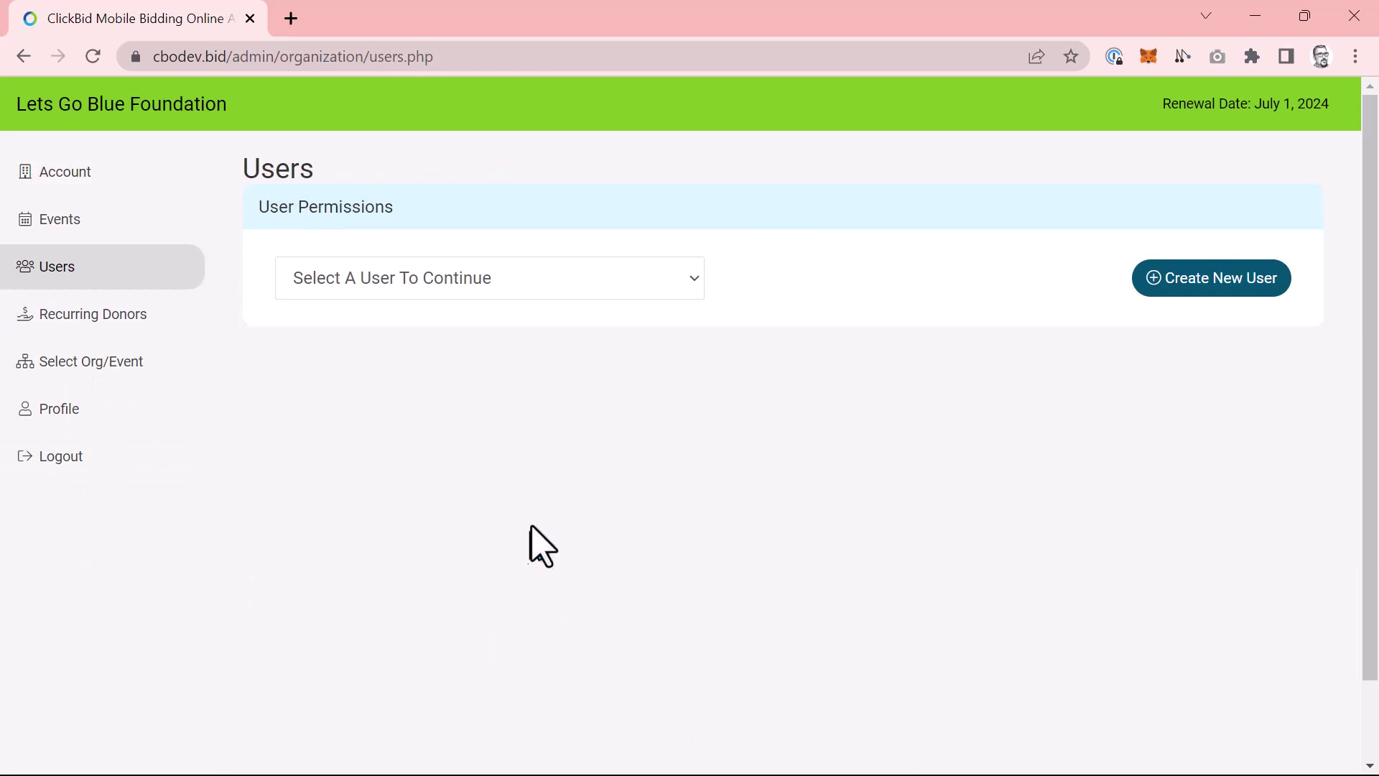
pyautogui.click(556, 290)
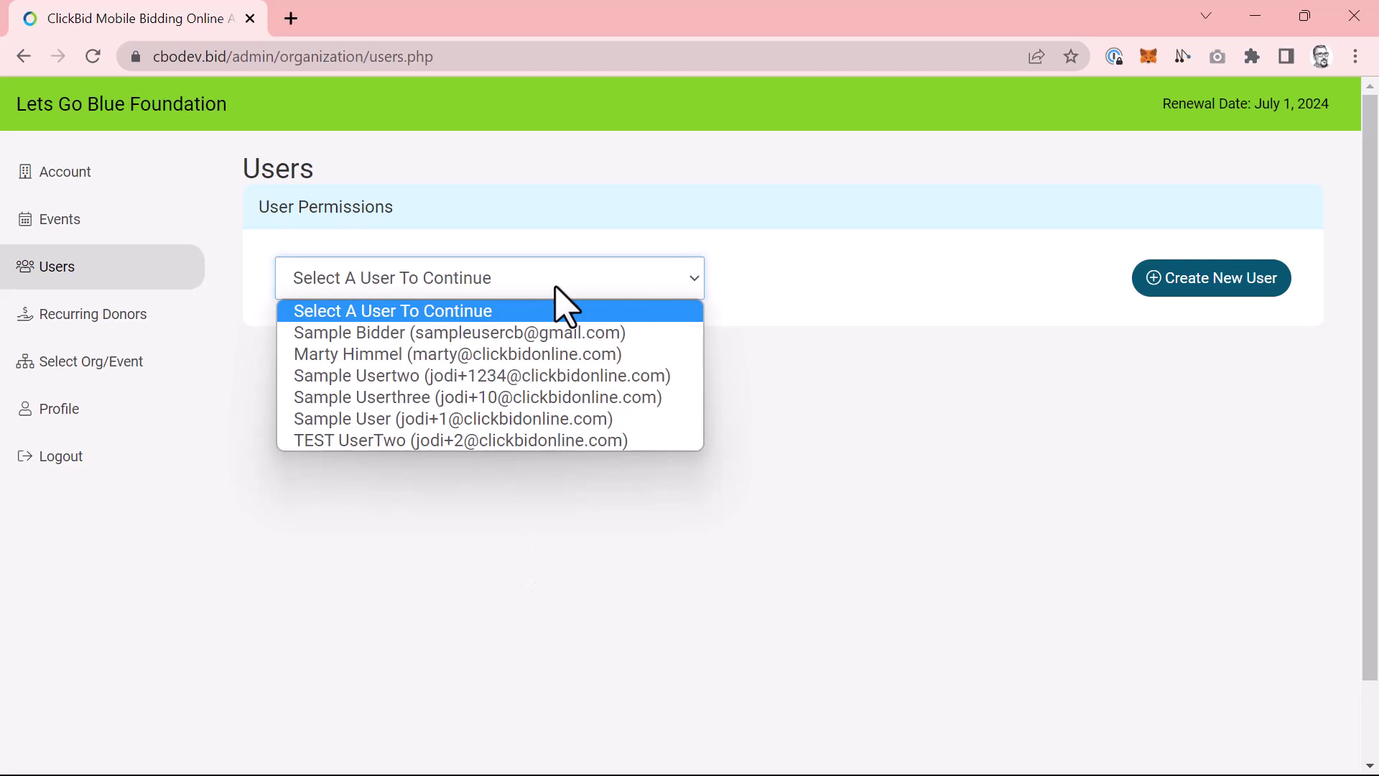
pyautogui.click(400, 345)
pyautogui.hotkey('ctrl', '-')
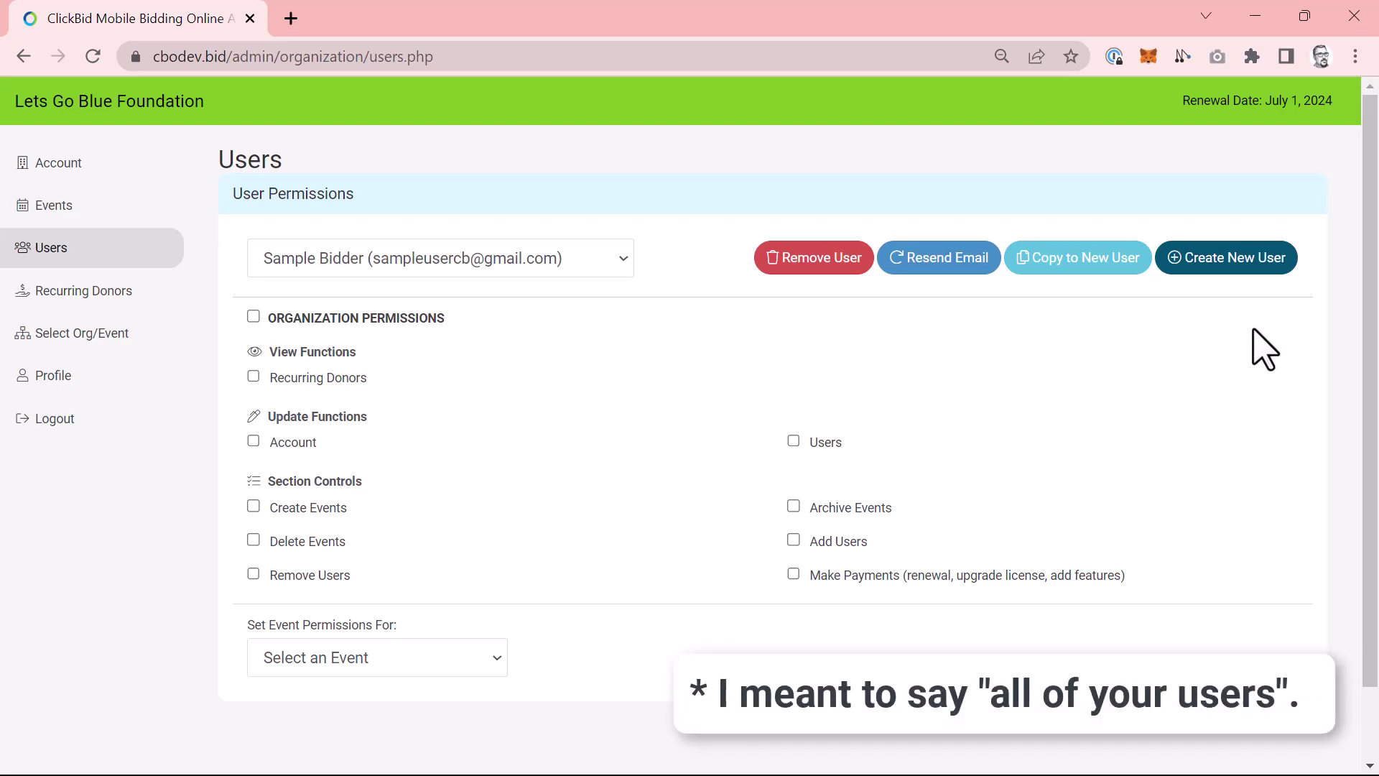
# Grant Create Events and Add Users, and set event permissions for Go Blue Fall Blast.
pyautogui.scroll(-1, 1264, 350)
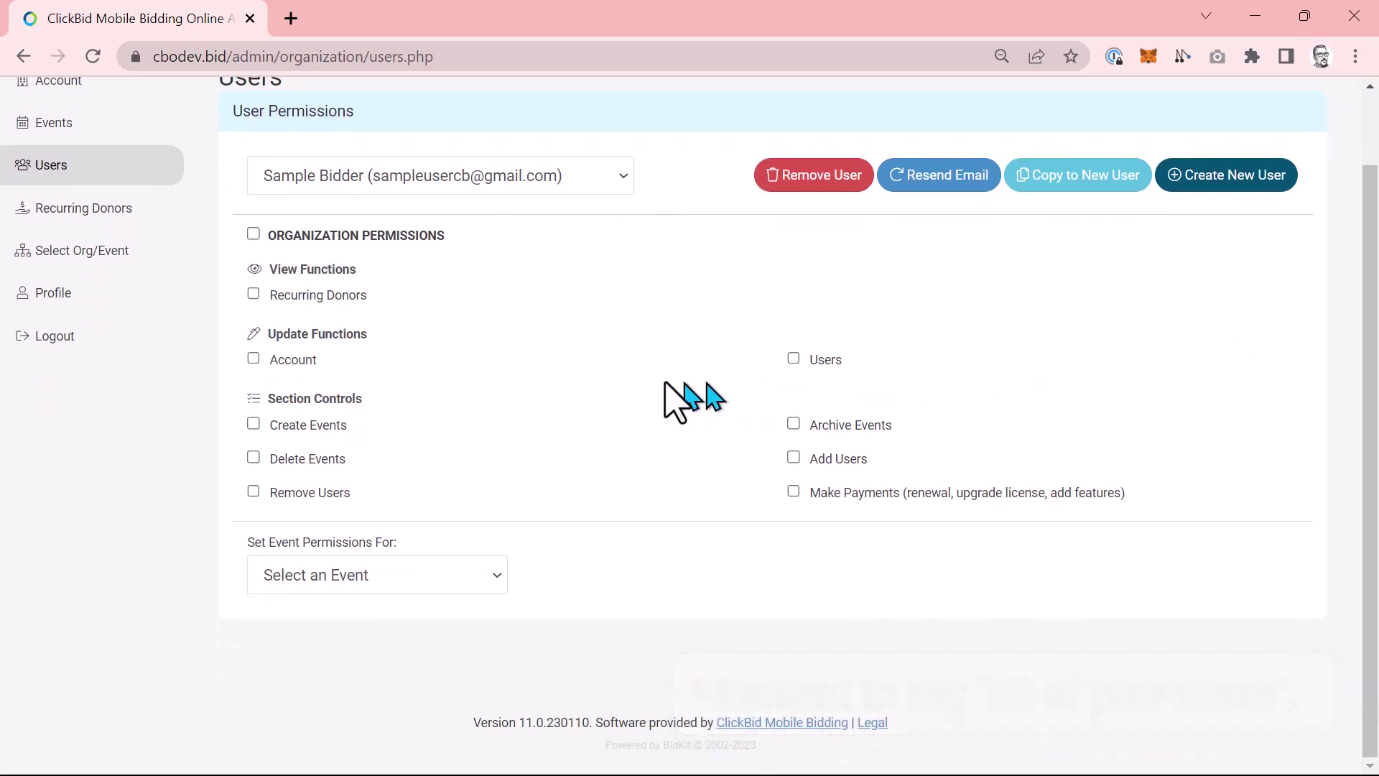
pyautogui.click(316, 425)
pyautogui.click(790, 457)
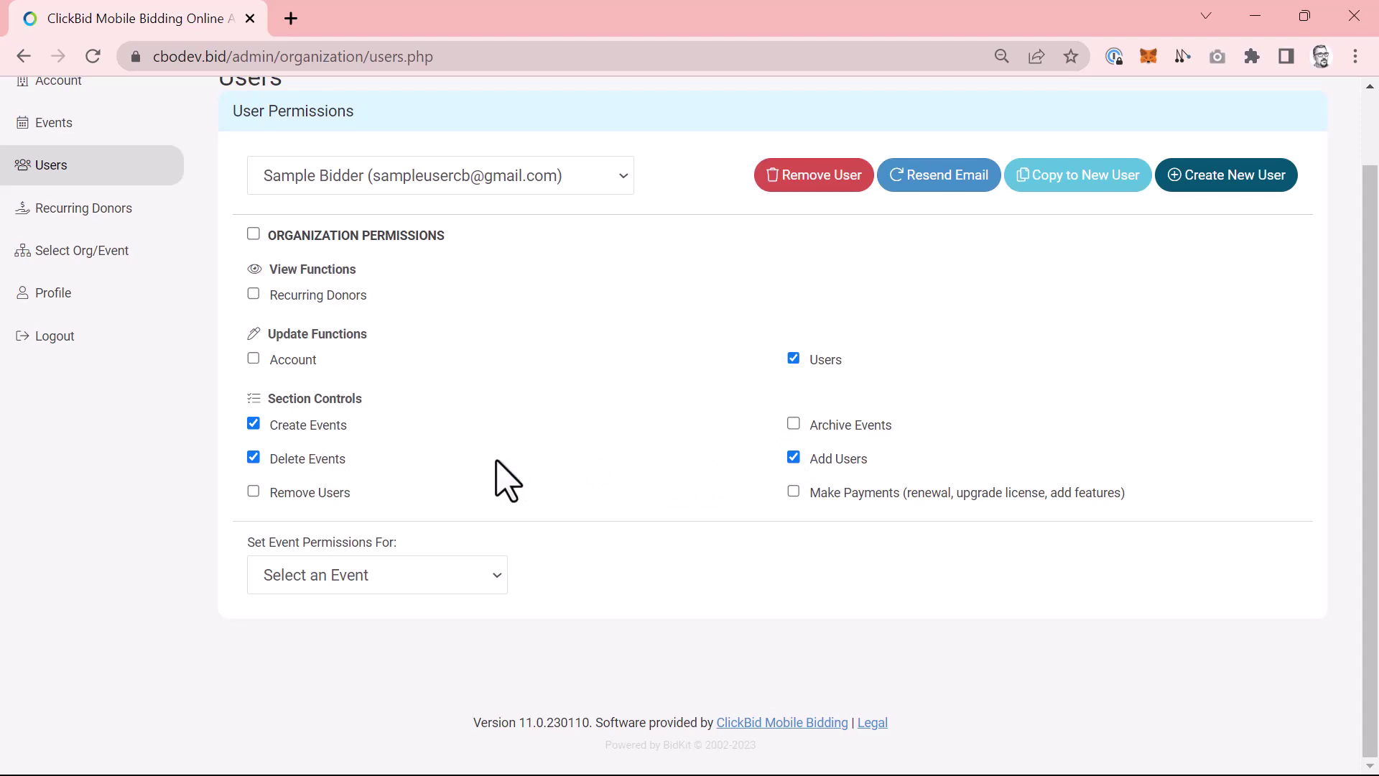
pyautogui.click(492, 589)
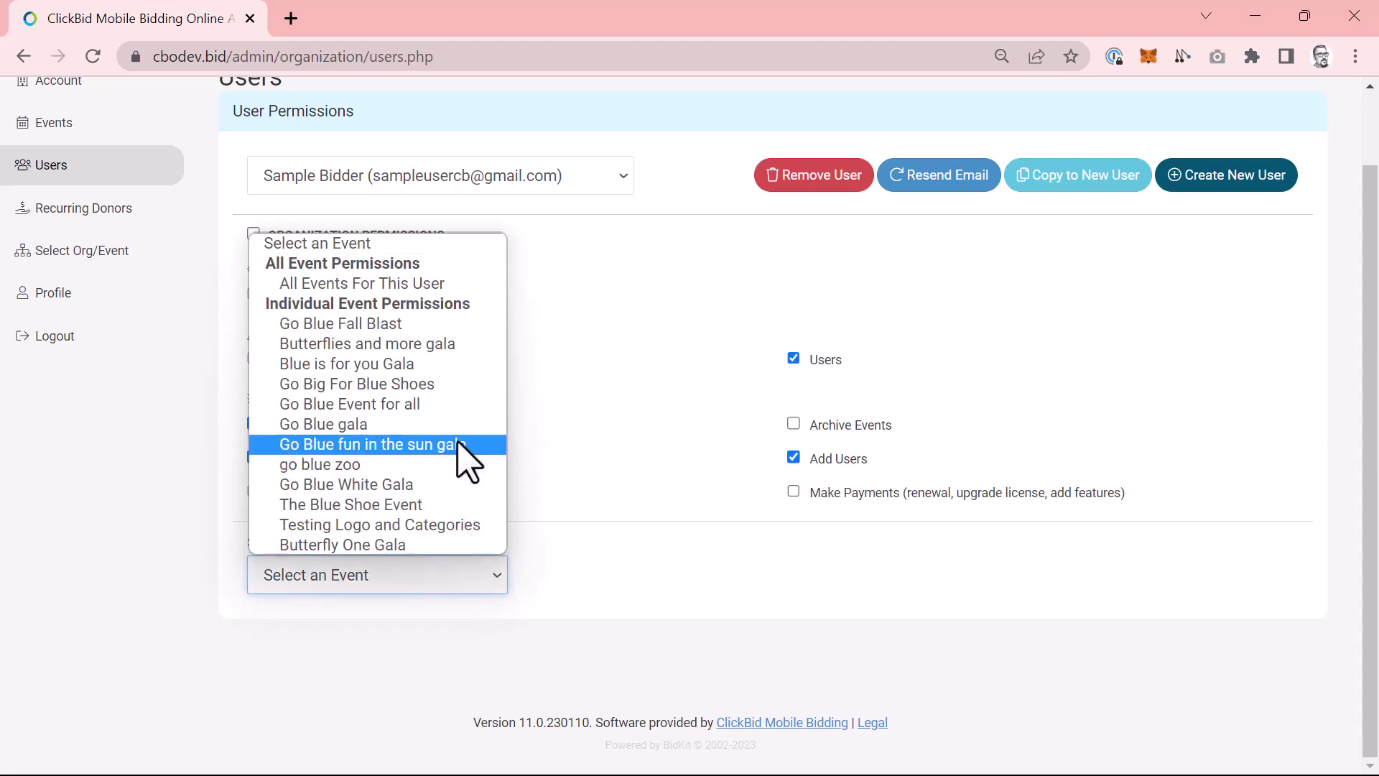
pyautogui.click(460, 323)
pyautogui.scroll(-5, 637, 400)
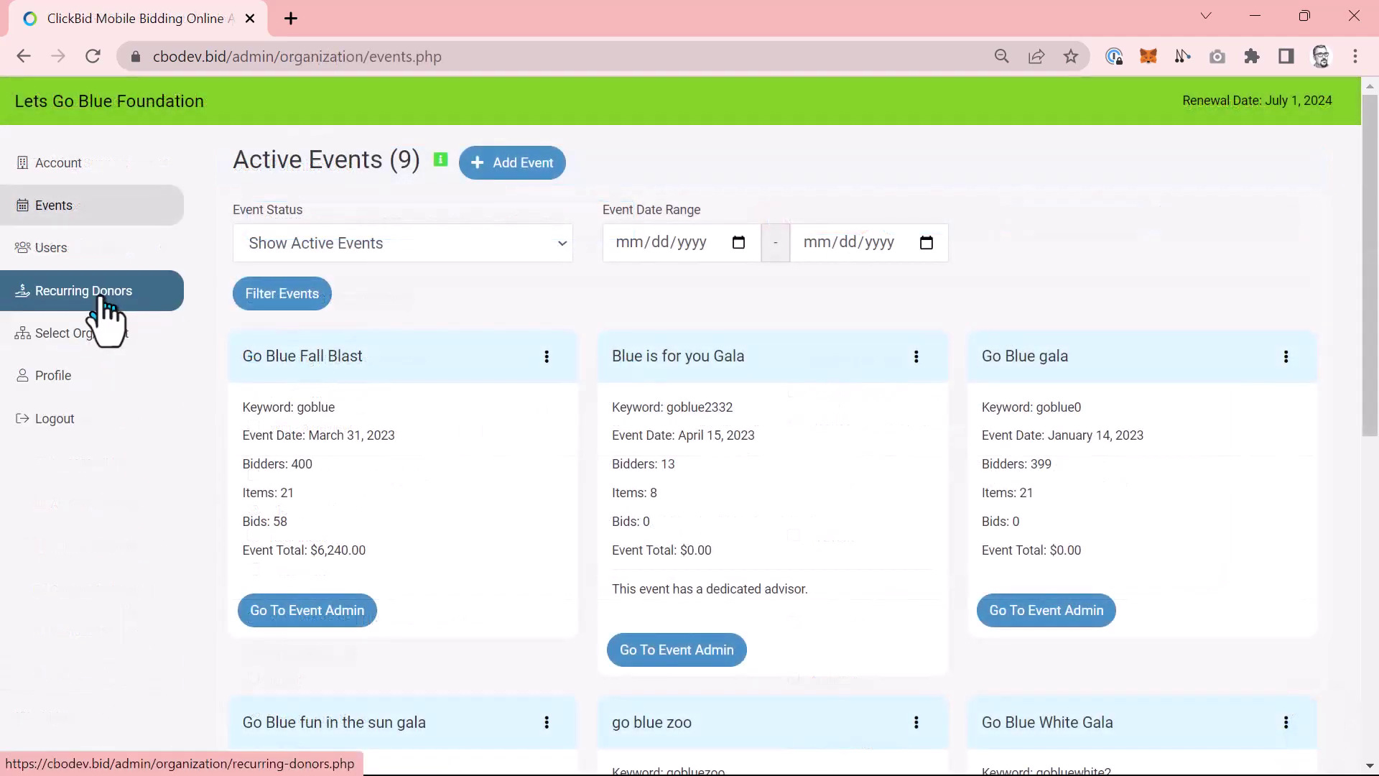
# Review the organization's recurring donors across all events.
pyautogui.click(103, 301)
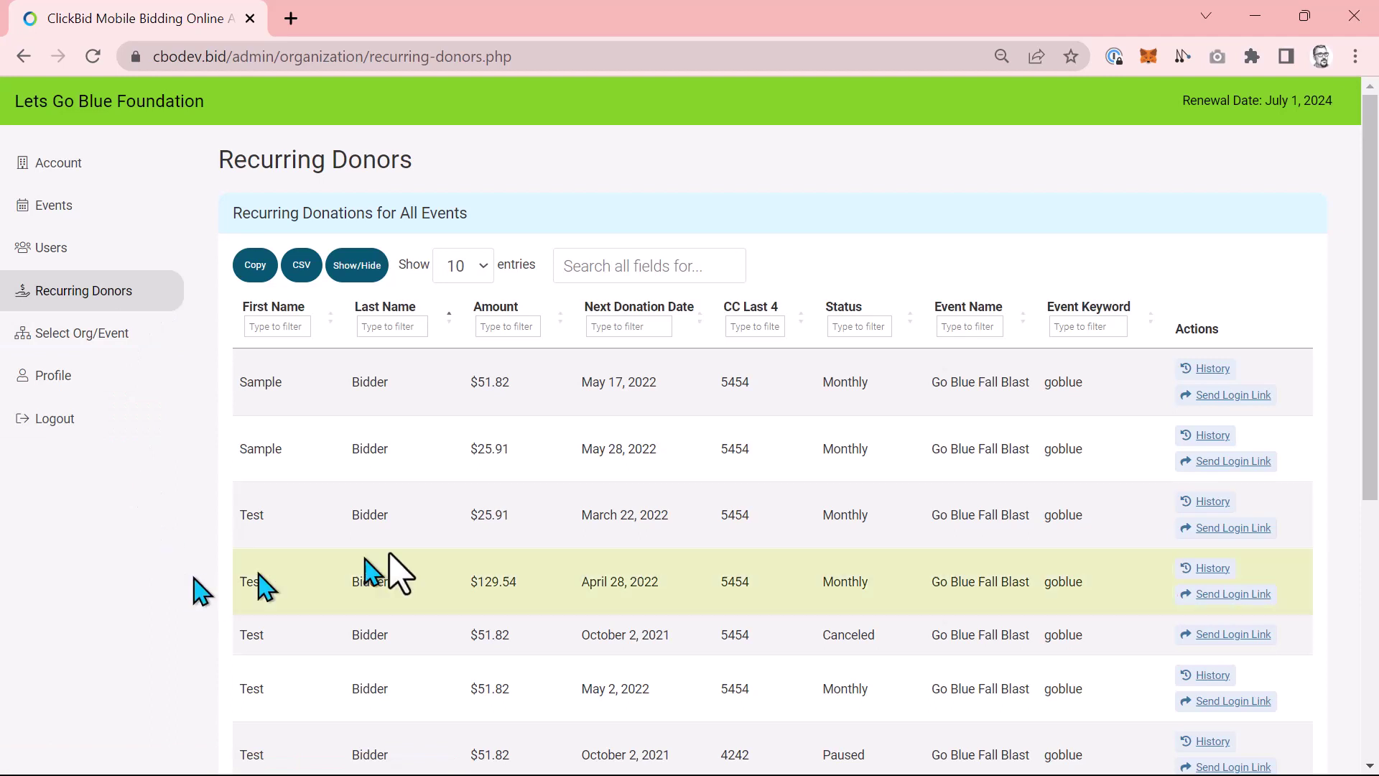
pyautogui.scroll(-5, 695, 513)
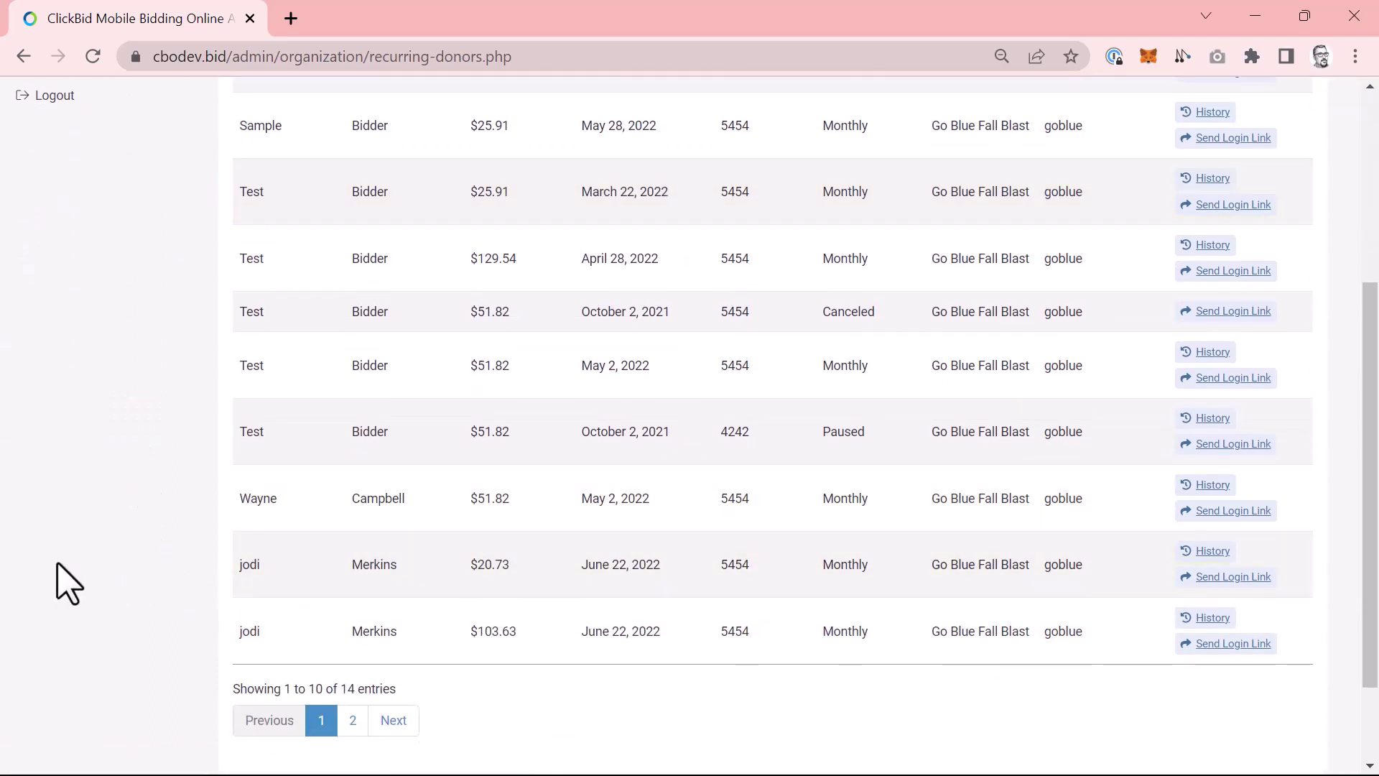
pyautogui.scroll(1, 66, 562)
pyautogui.scroll(5, 66, 562)
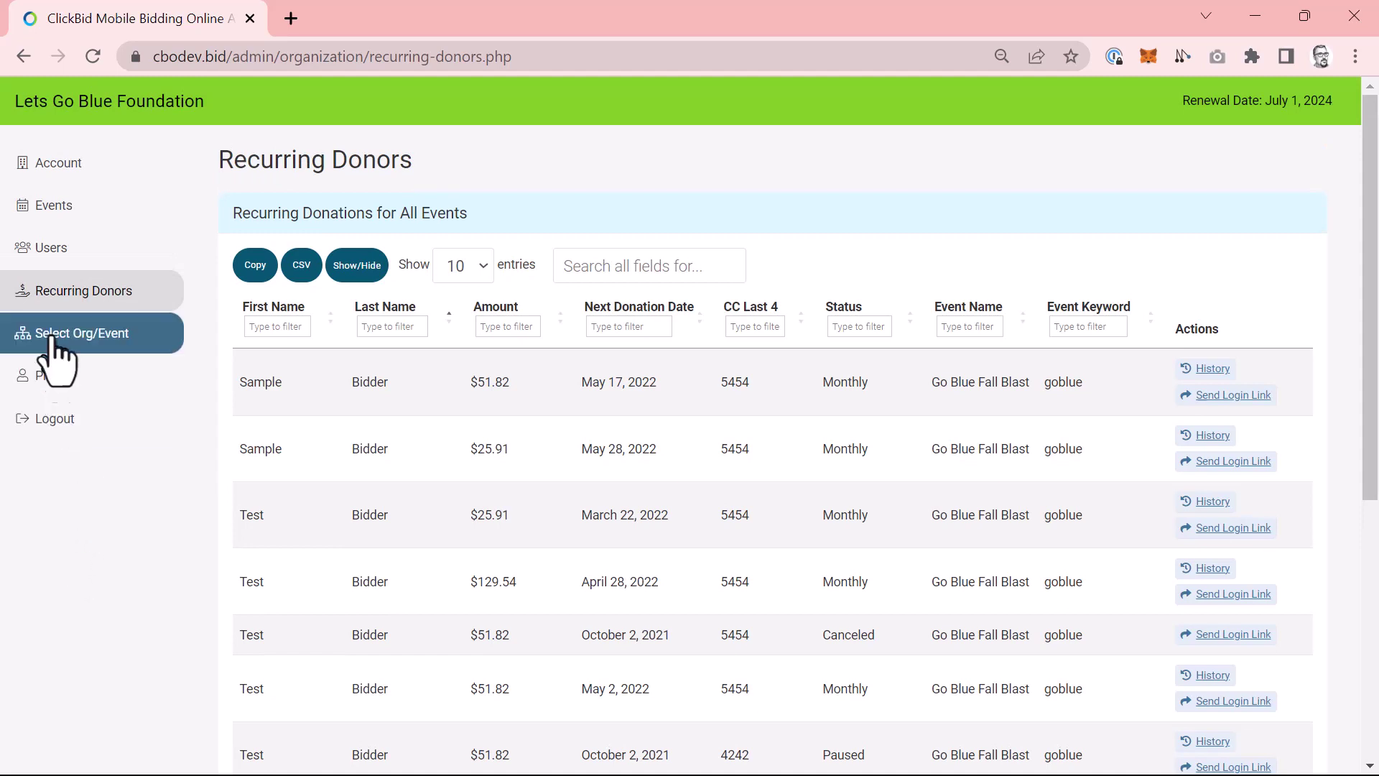
# Check Go Blue Fall Blast's recurring donors, then visit the events list and account Profile page.
pyautogui.click(52, 208)
pyautogui.click(326, 612)
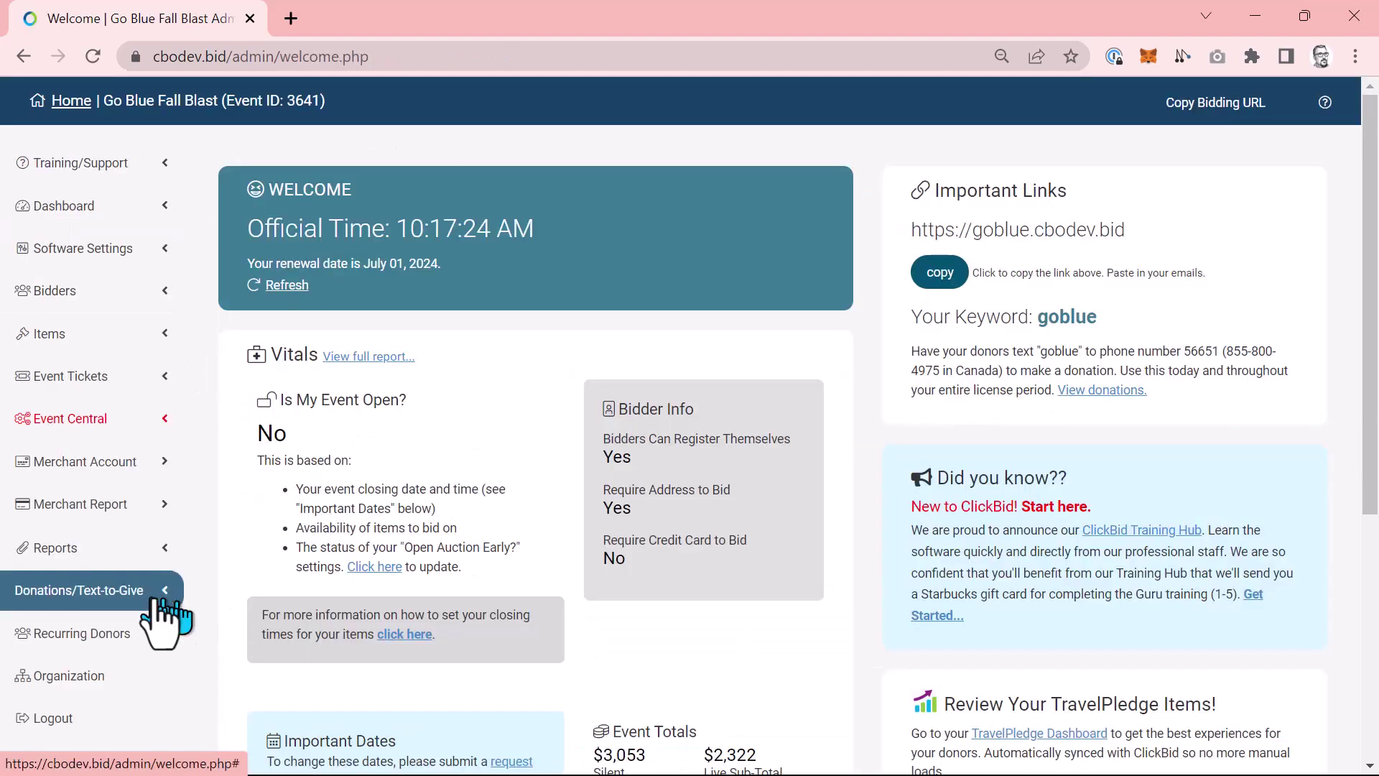
pyautogui.click(147, 596)
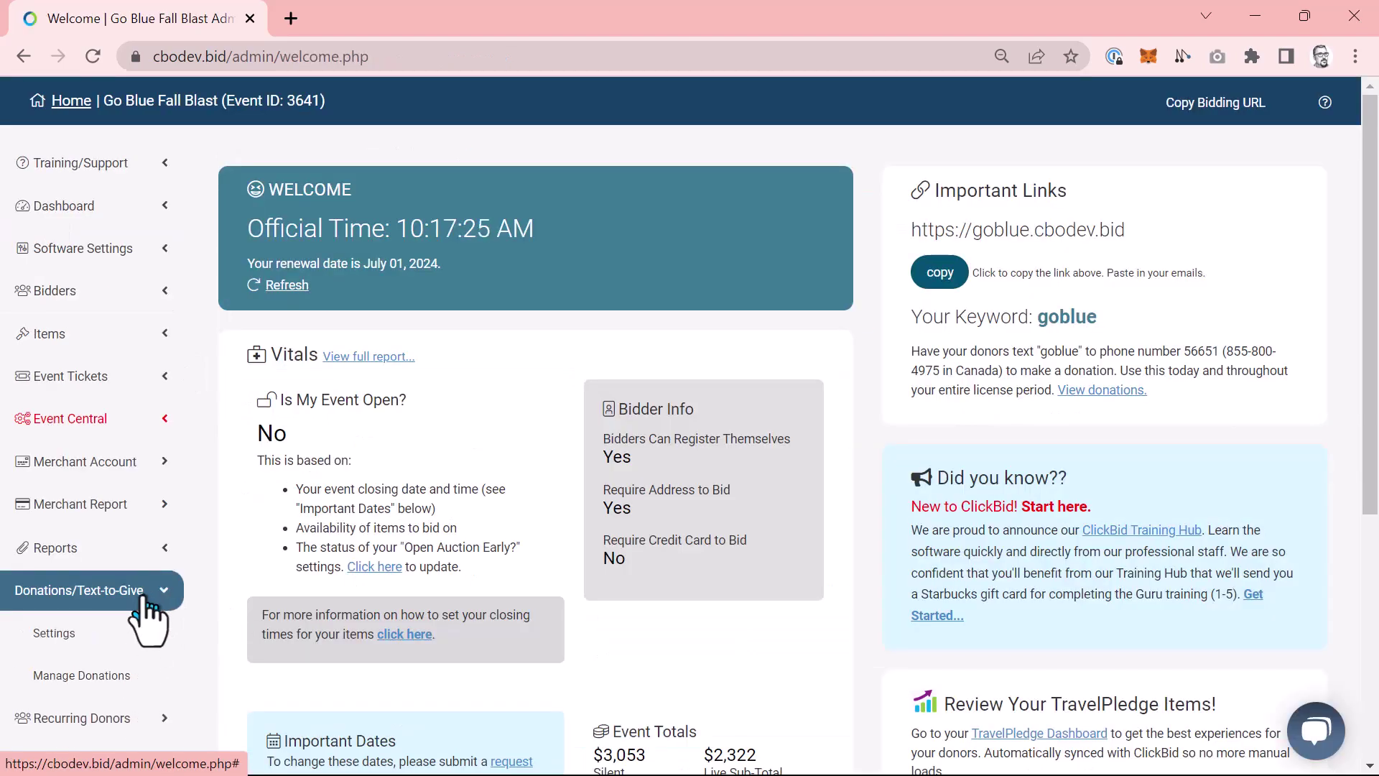
pyautogui.scroll(-2, 147, 618)
pyautogui.click(148, 614)
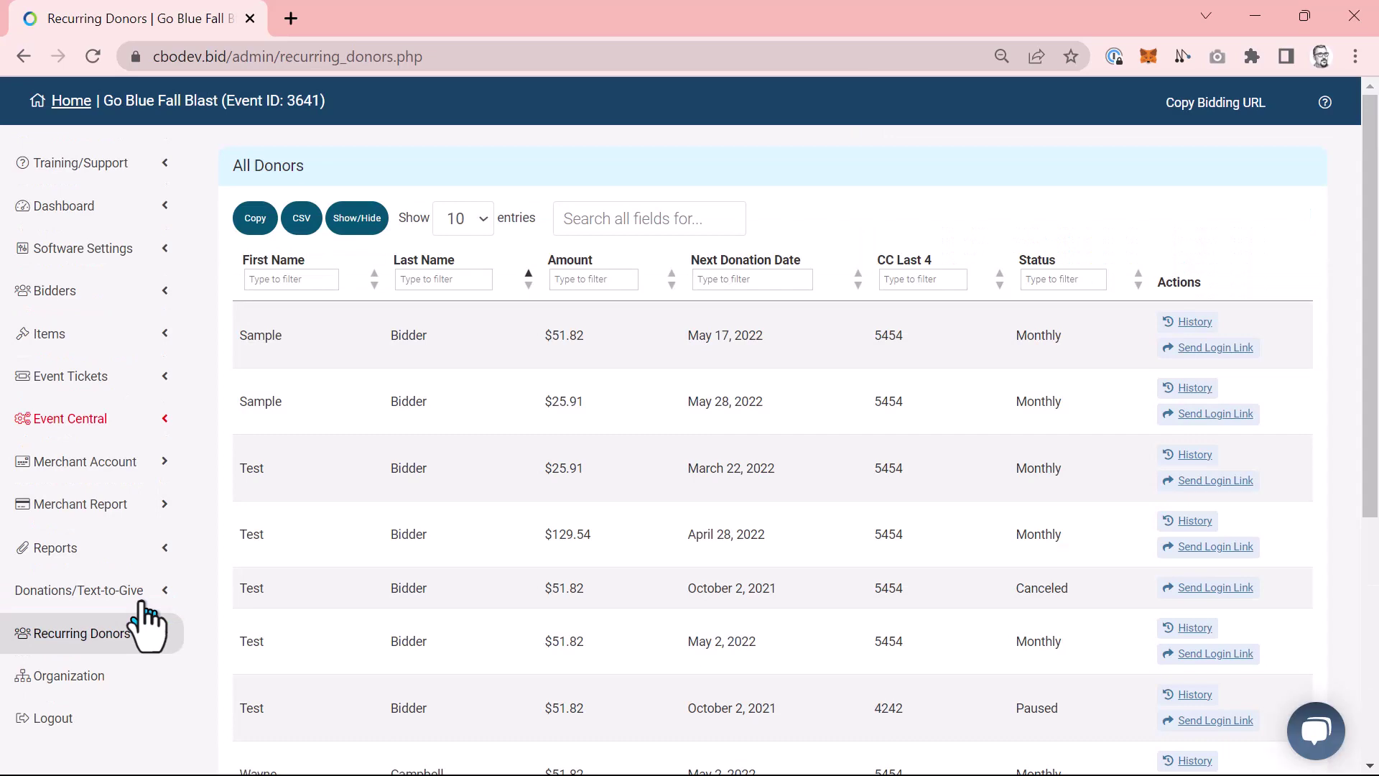
pyautogui.scroll(-4, 69, 639)
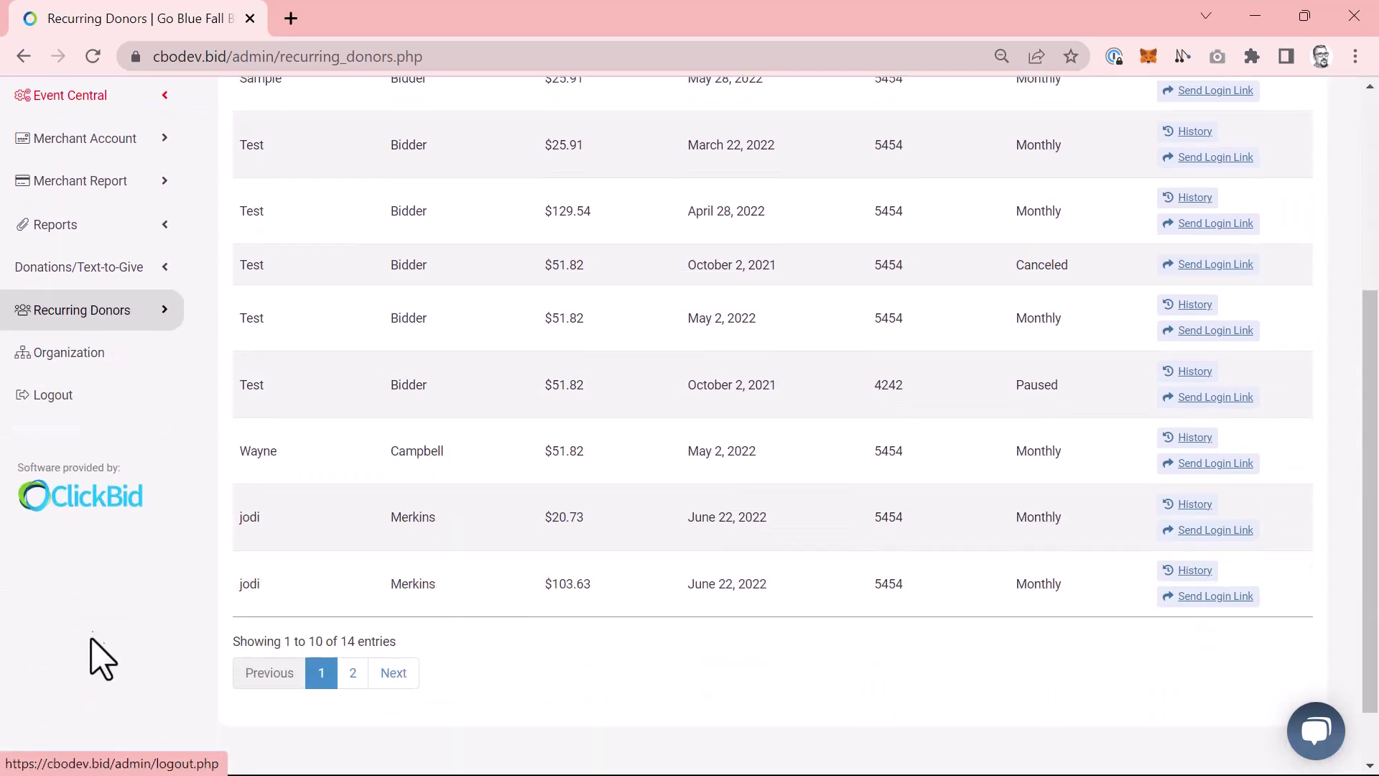
pyautogui.click(68, 353)
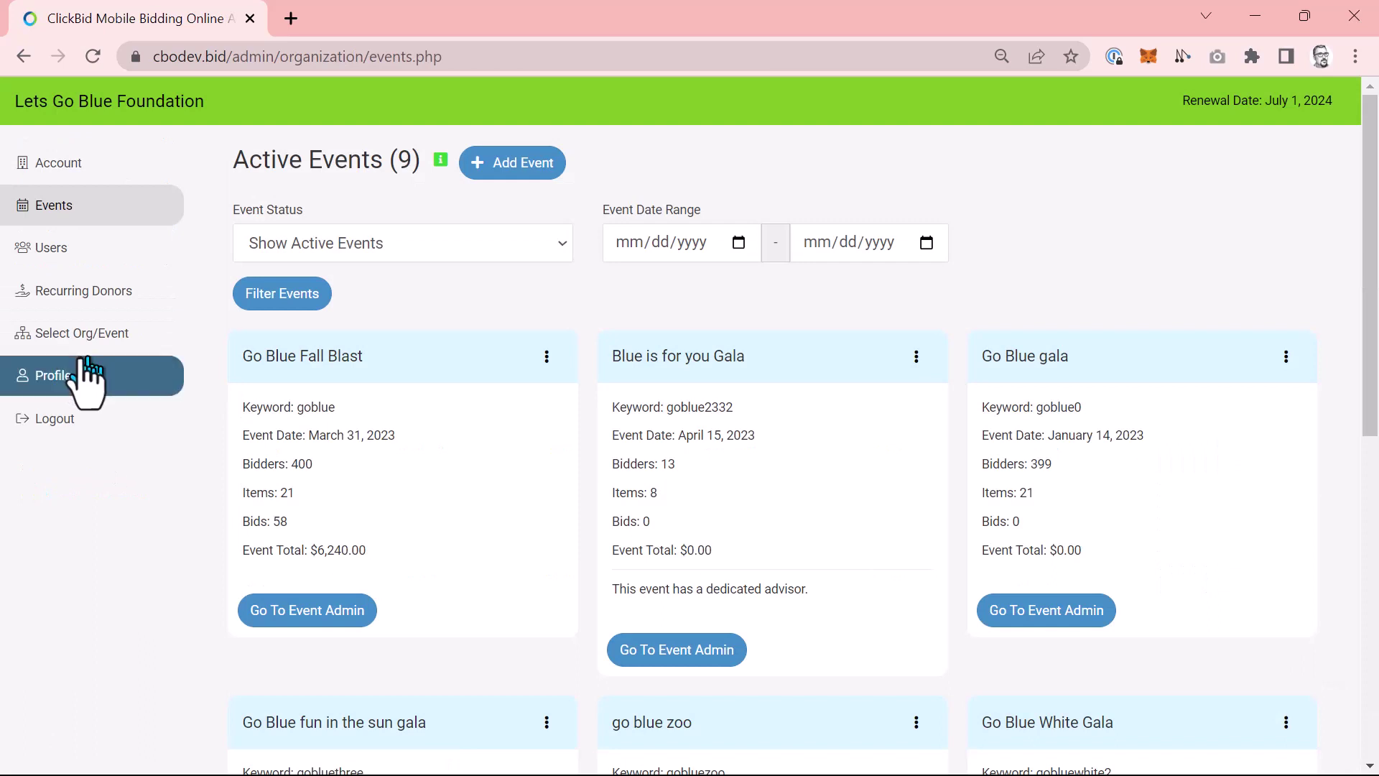
pyautogui.click(51, 376)
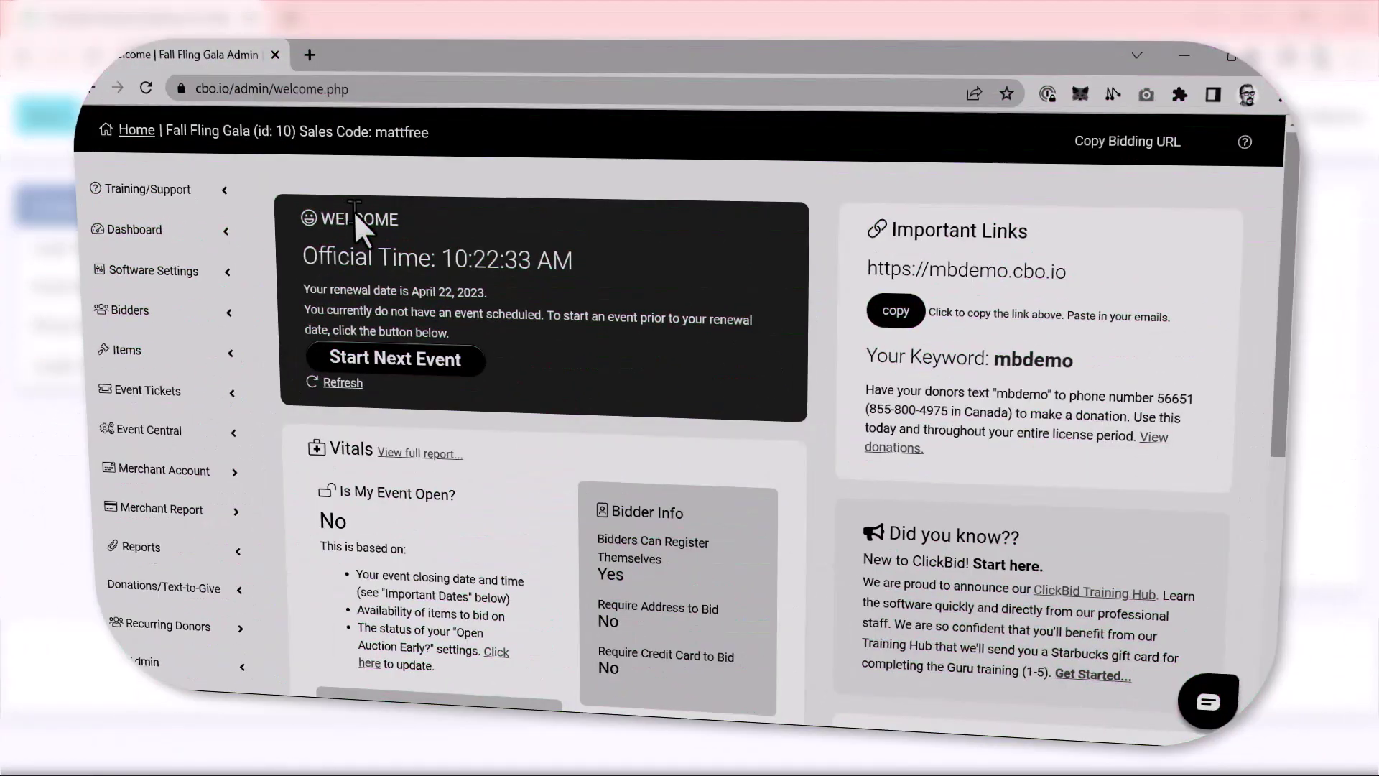
# Pick an archive option under Software Settings > Data Management, then return to Org/Event Admin.
pyautogui.click(216, 273)
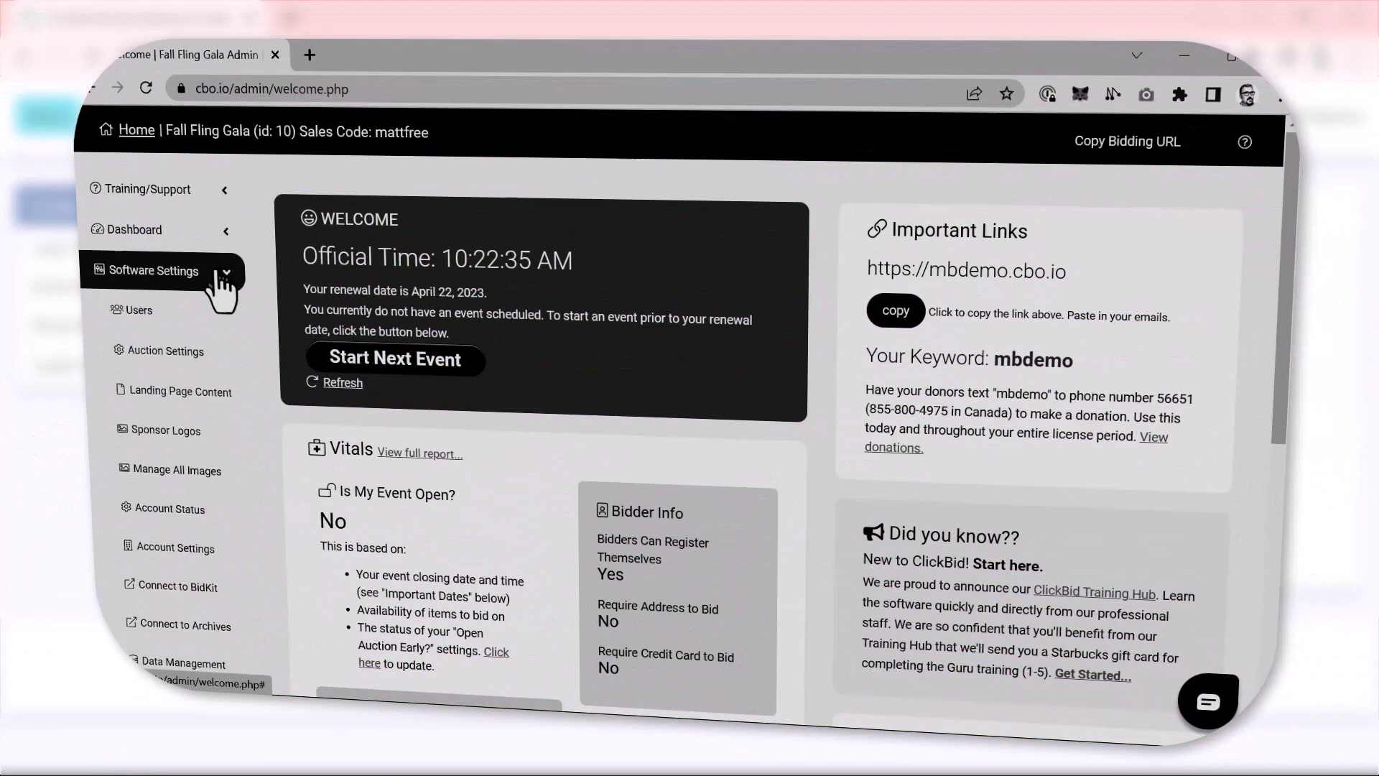
pyautogui.scroll(-5, 216, 273)
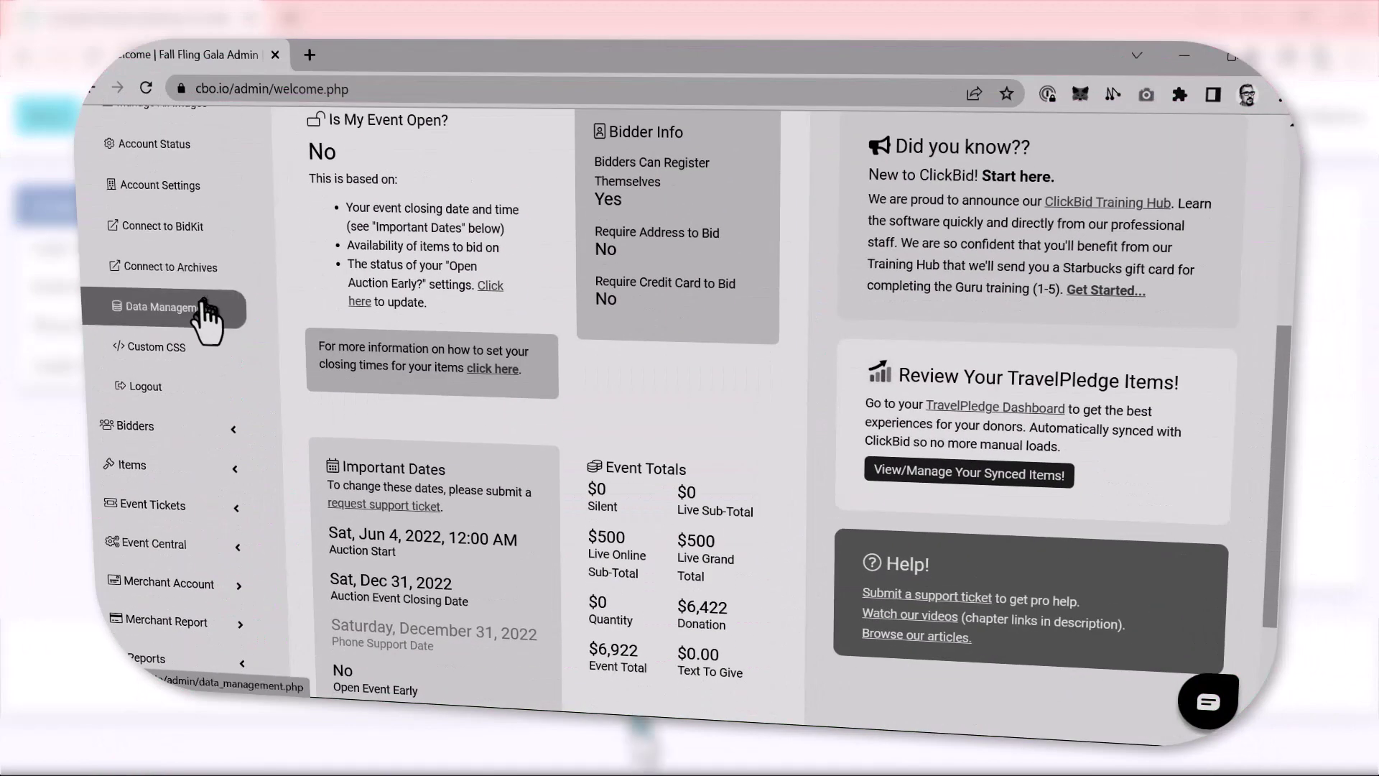
pyautogui.click(203, 308)
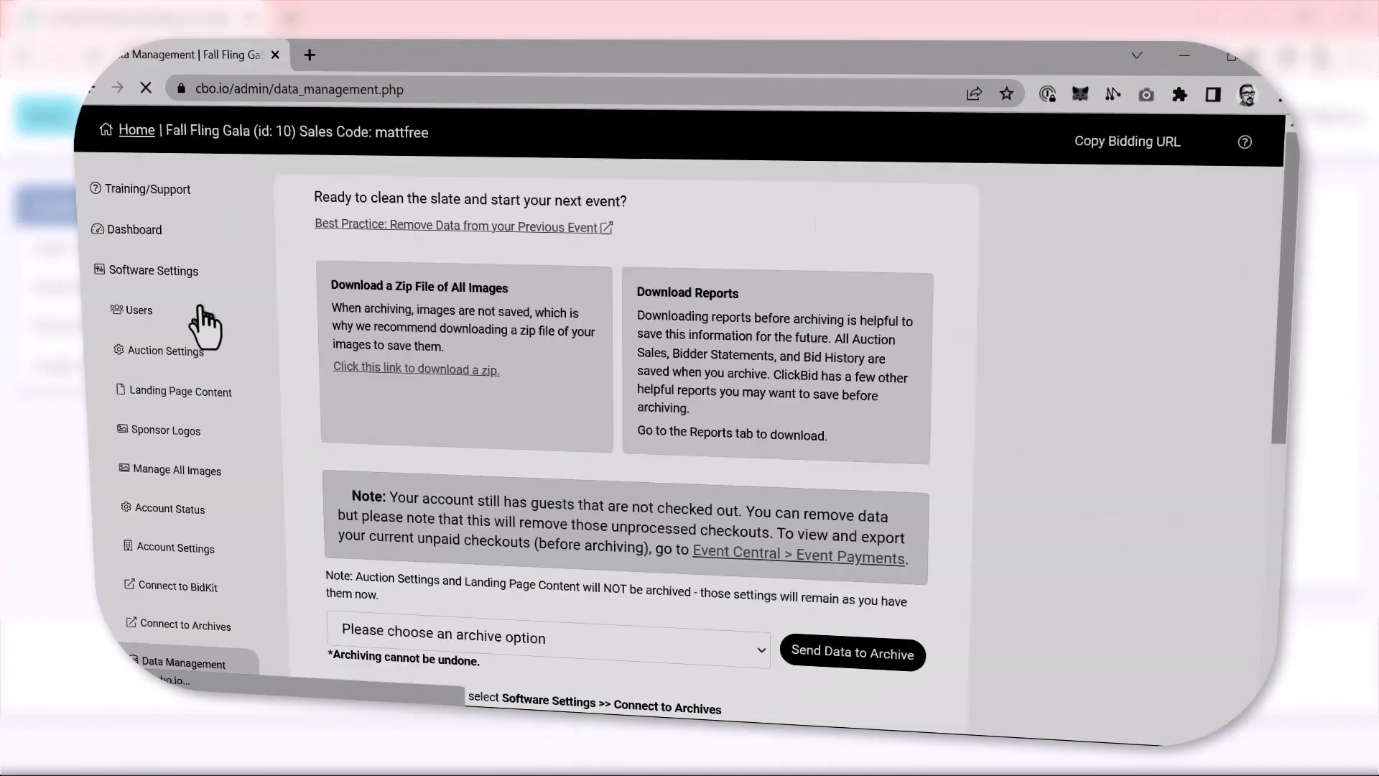
pyautogui.scroll(-5, 1017, 424)
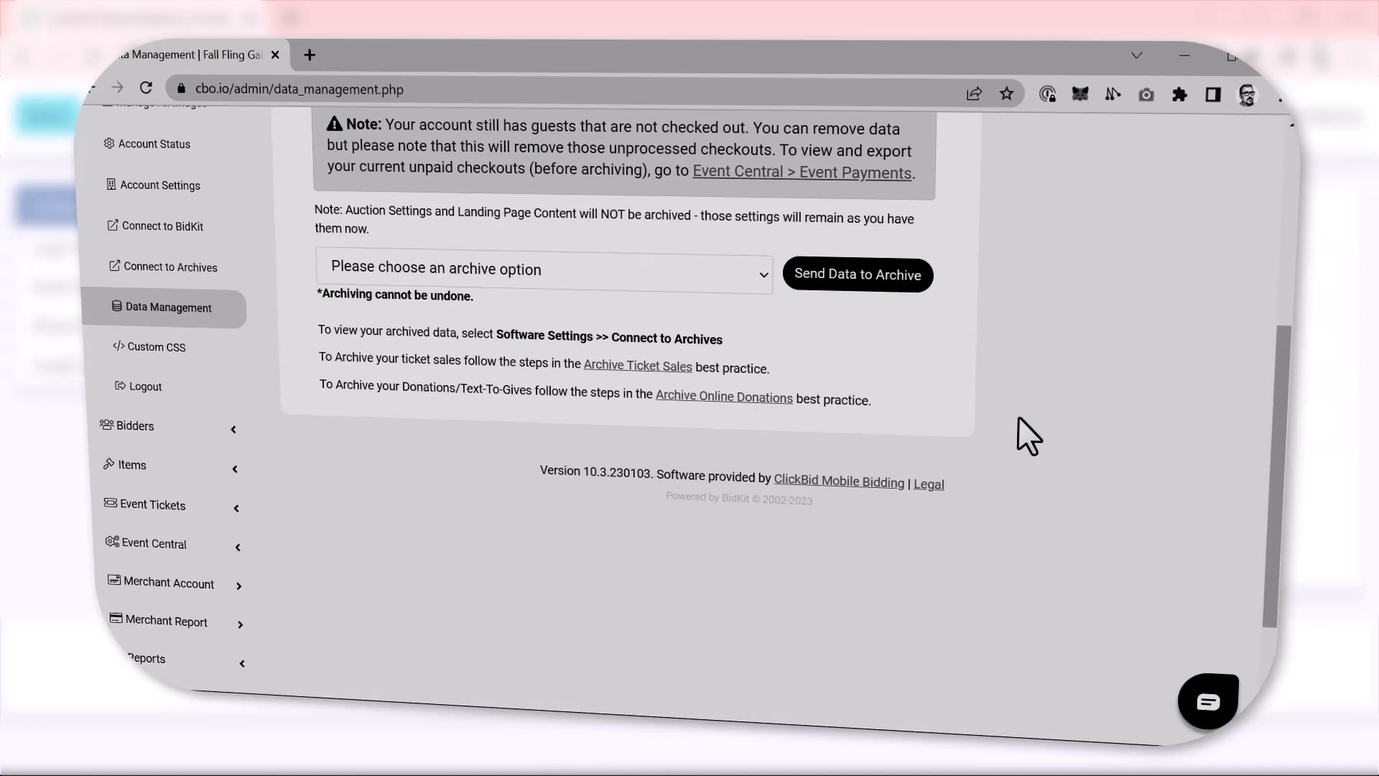
pyautogui.scroll(5, 1011, 417)
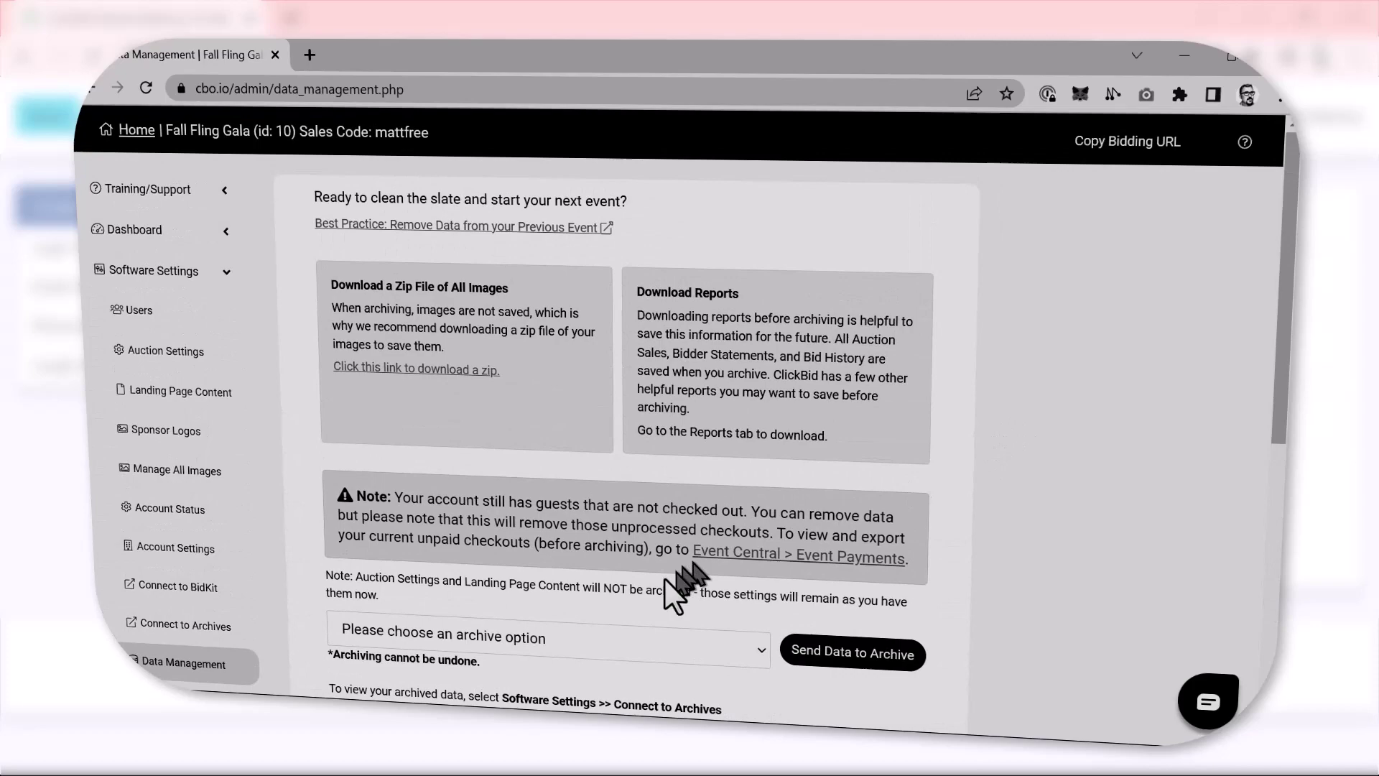
pyautogui.click(608, 634)
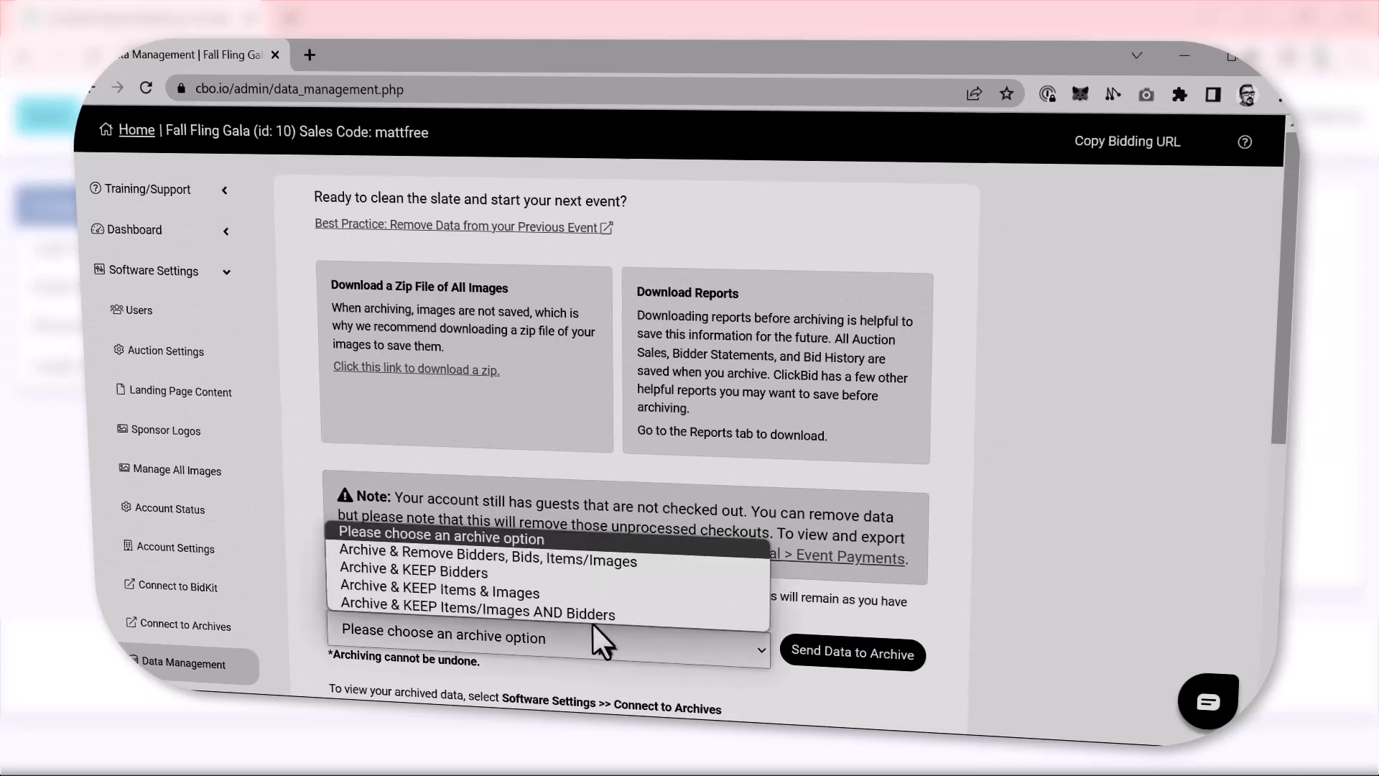
pyautogui.click(576, 562)
pyautogui.scroll(-4, 615, 569)
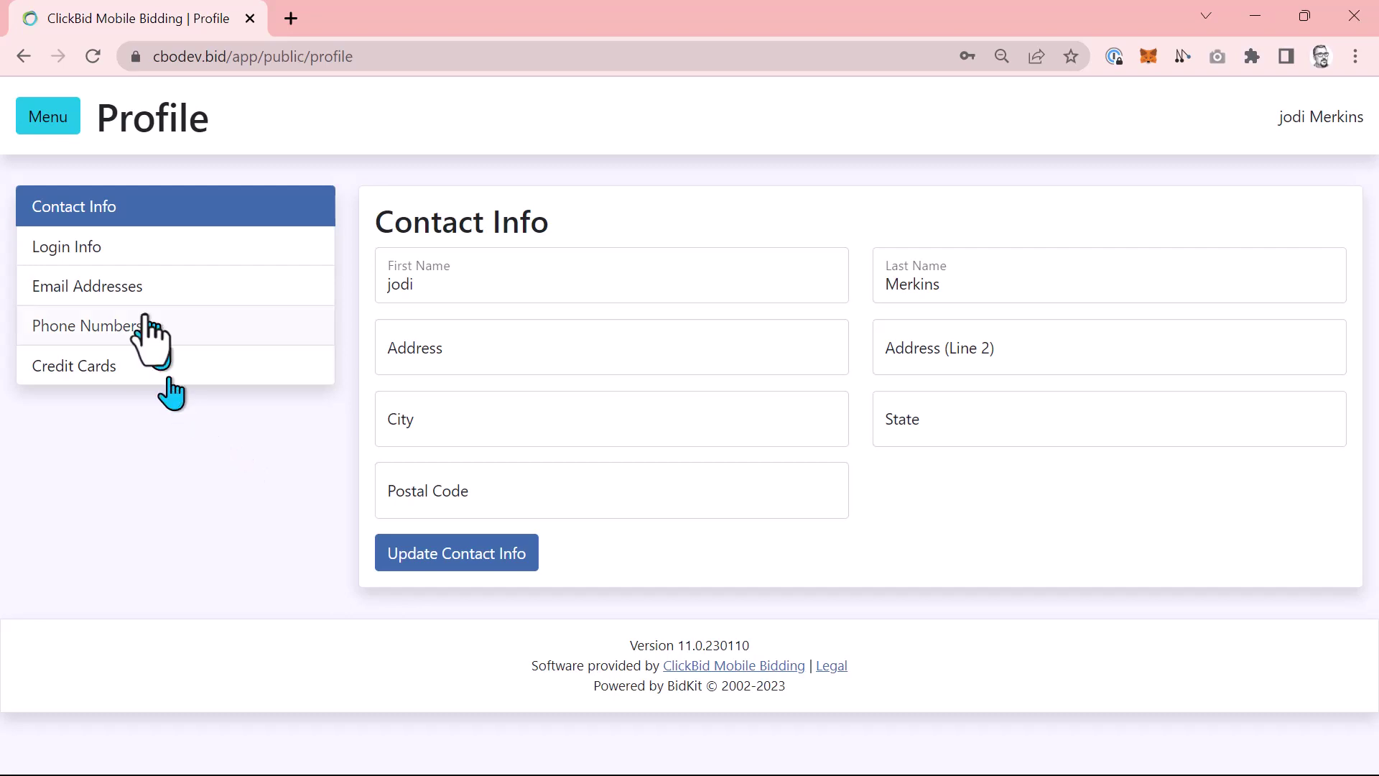
pyautogui.click(66, 116)
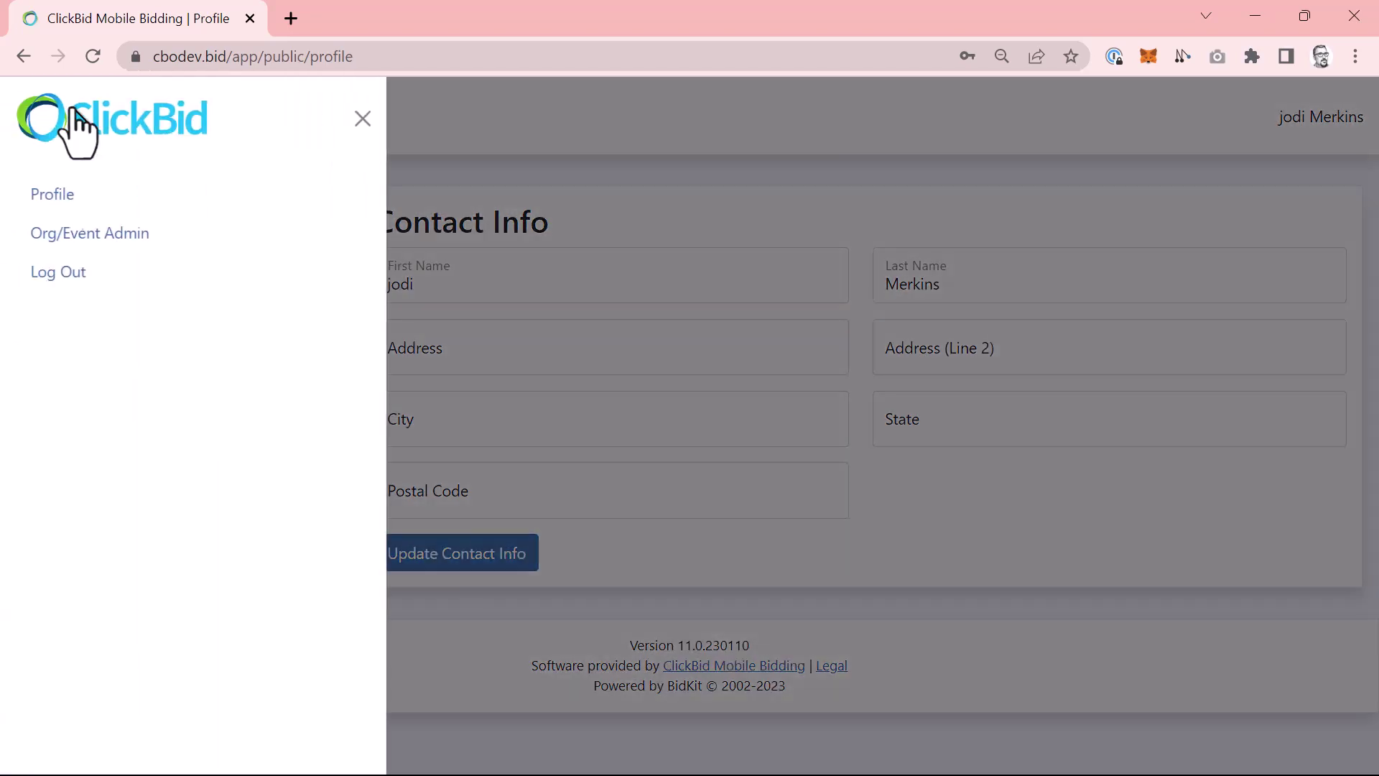
pyautogui.click(76, 233)
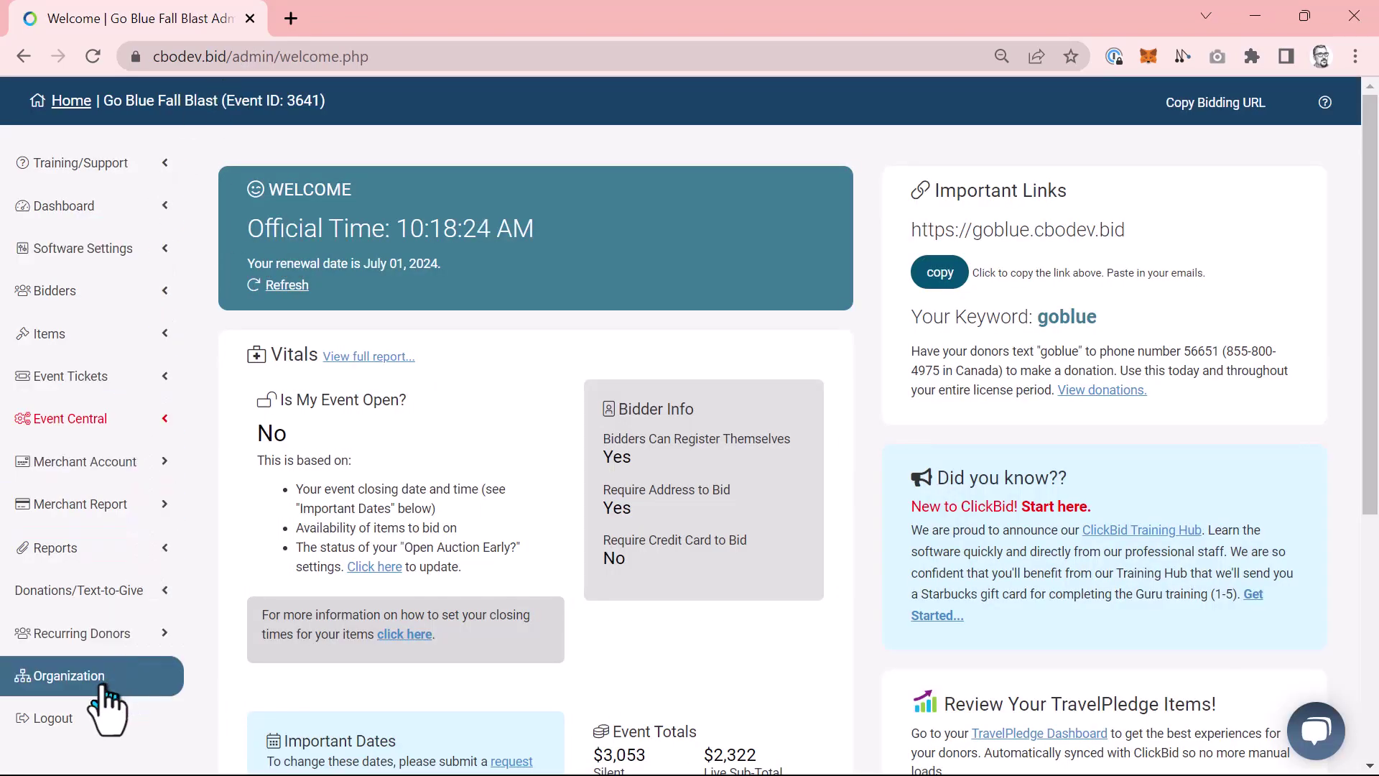
# Filter the events list to the 3 inactive events, then back to the 9 active ones.
pyautogui.click(68, 675)
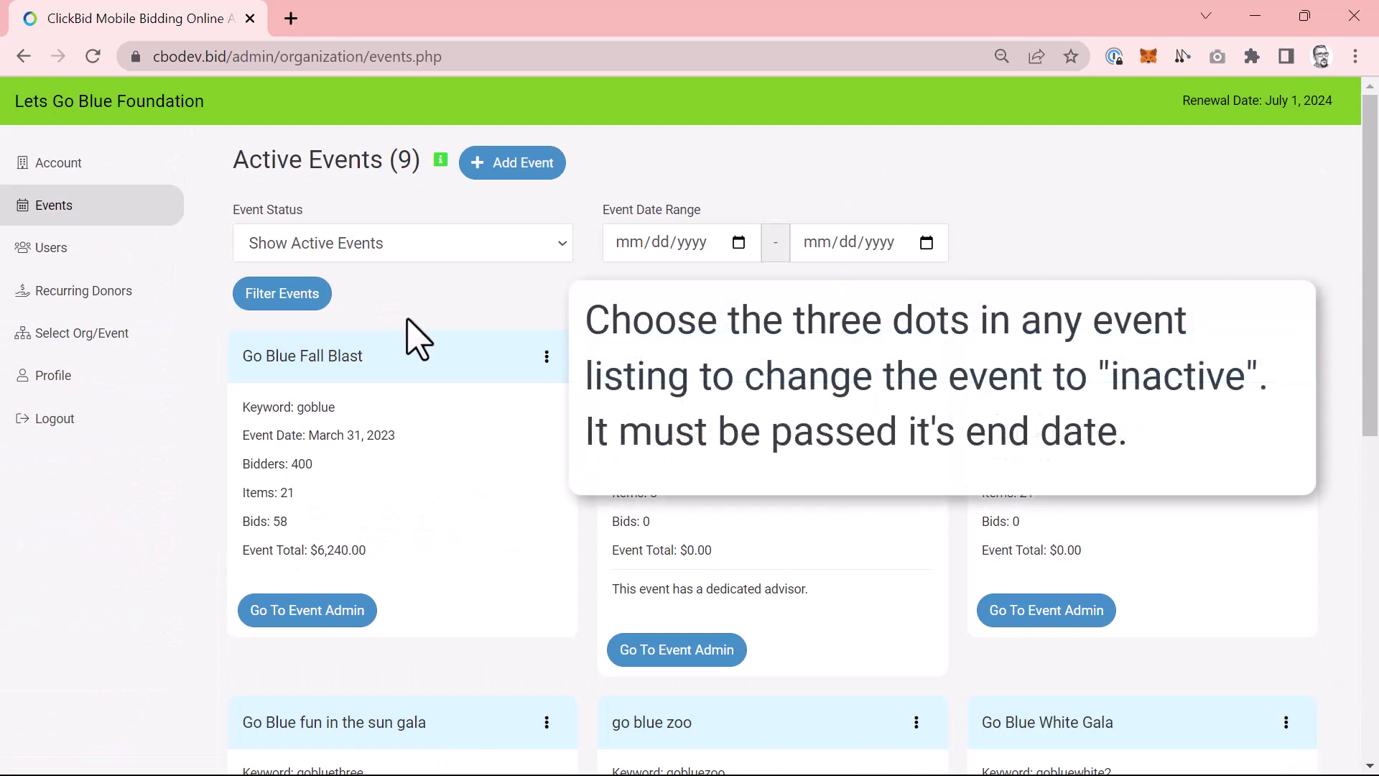
pyautogui.click(438, 253)
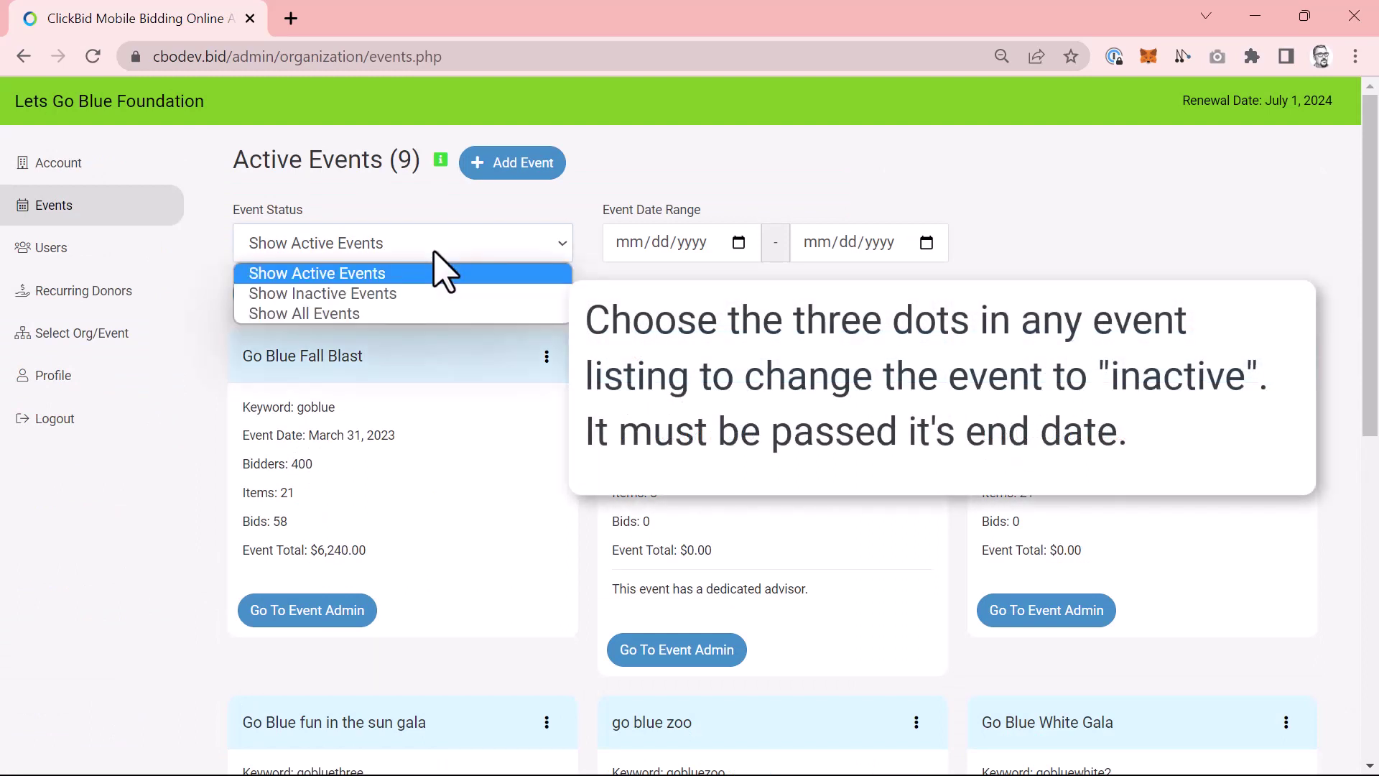
pyautogui.click(430, 295)
pyautogui.click(308, 302)
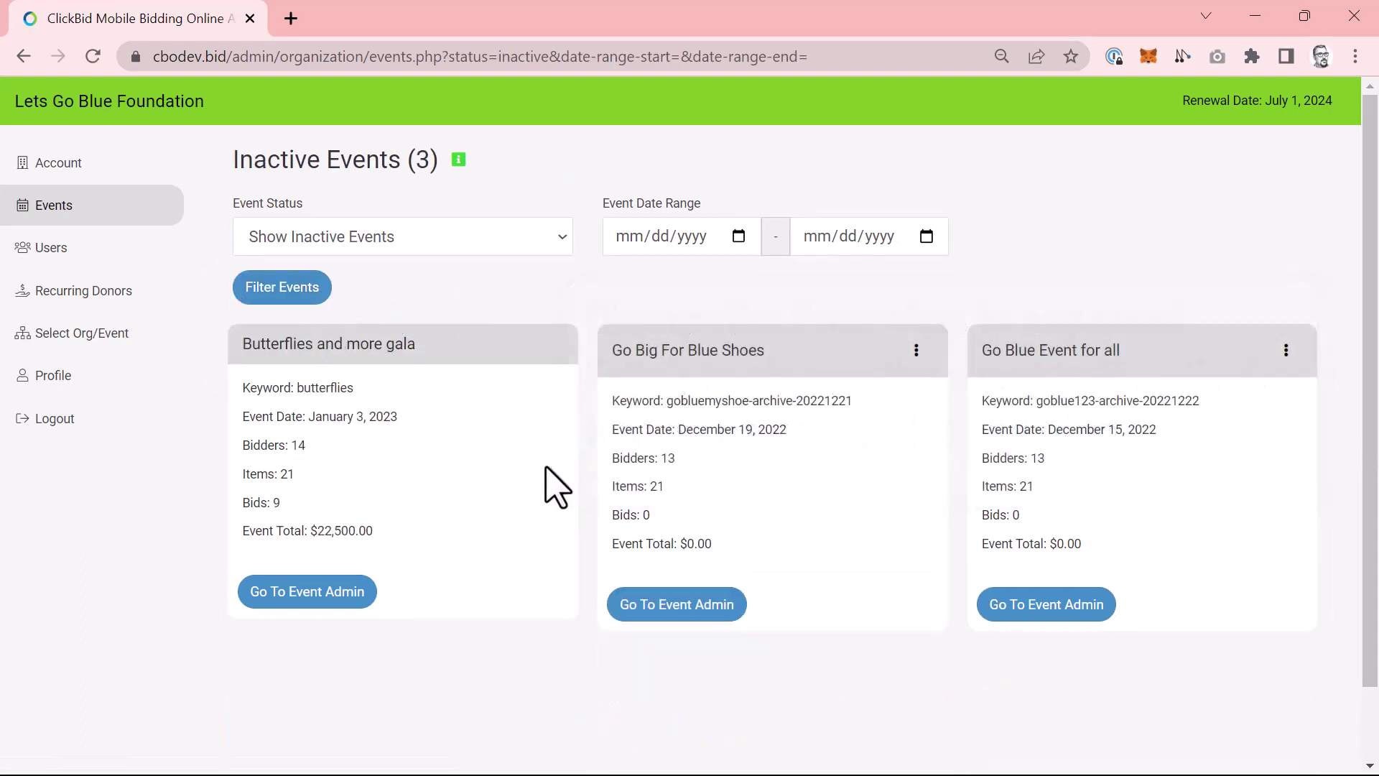
pyautogui.click(430, 247)
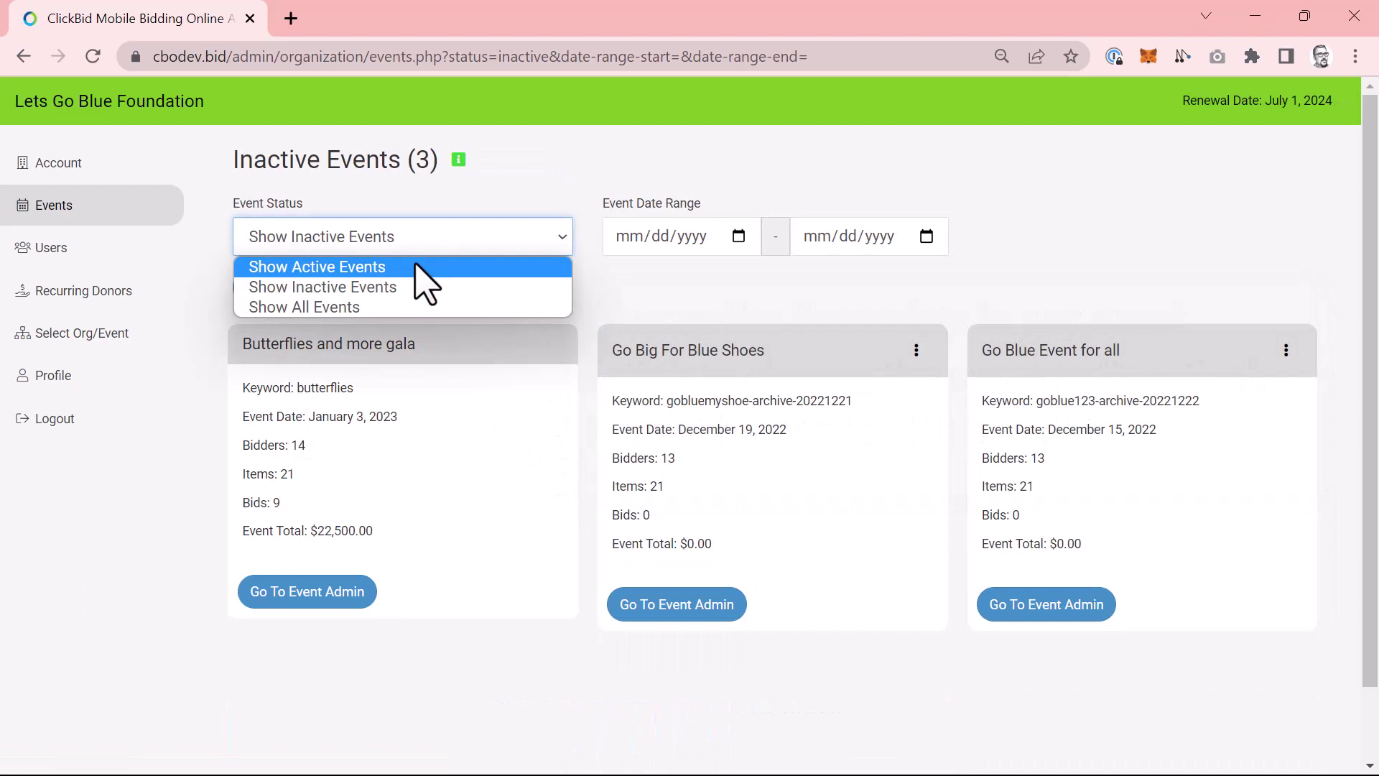
pyautogui.click(416, 273)
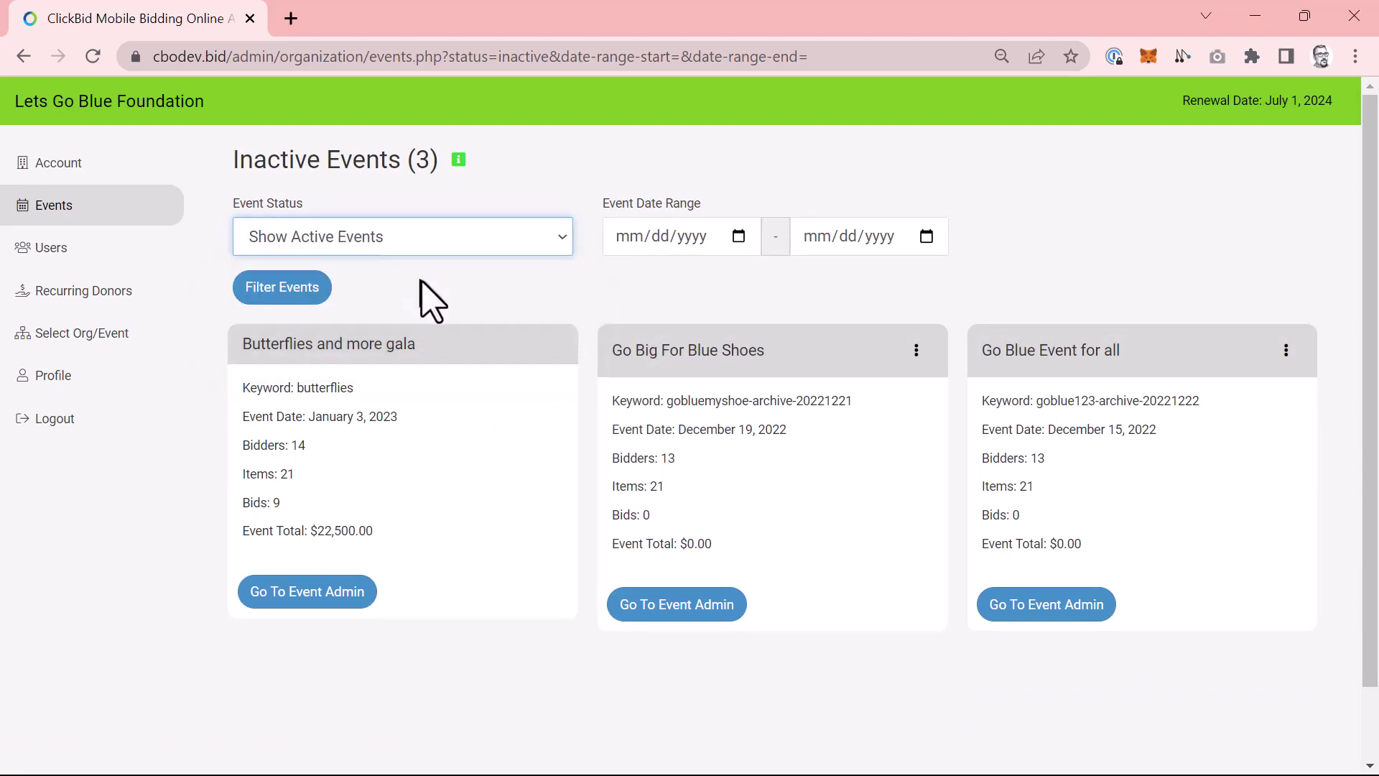
pyautogui.click(314, 295)
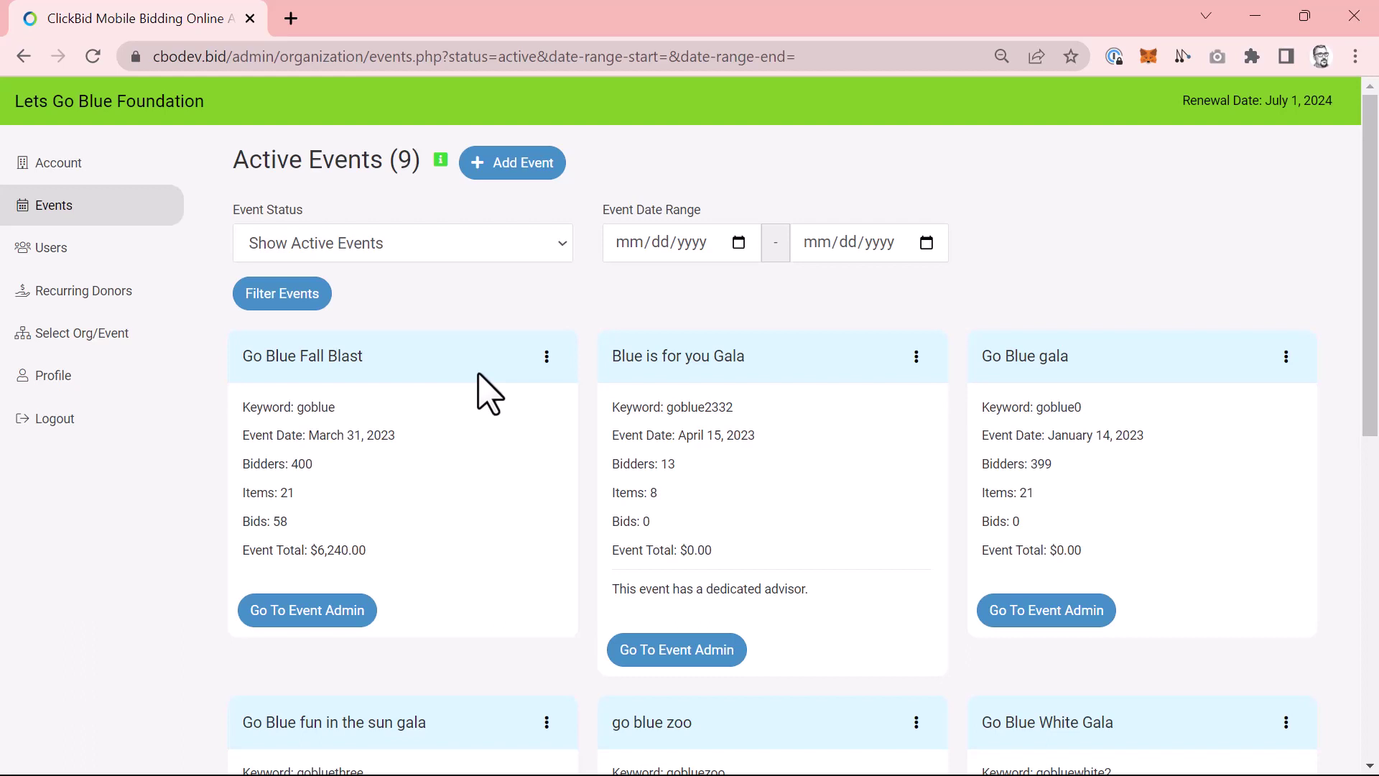
# Start new event 'My Next Event' reusing keyword butterflies, closing February 18, 2023.
pyautogui.click(508, 171)
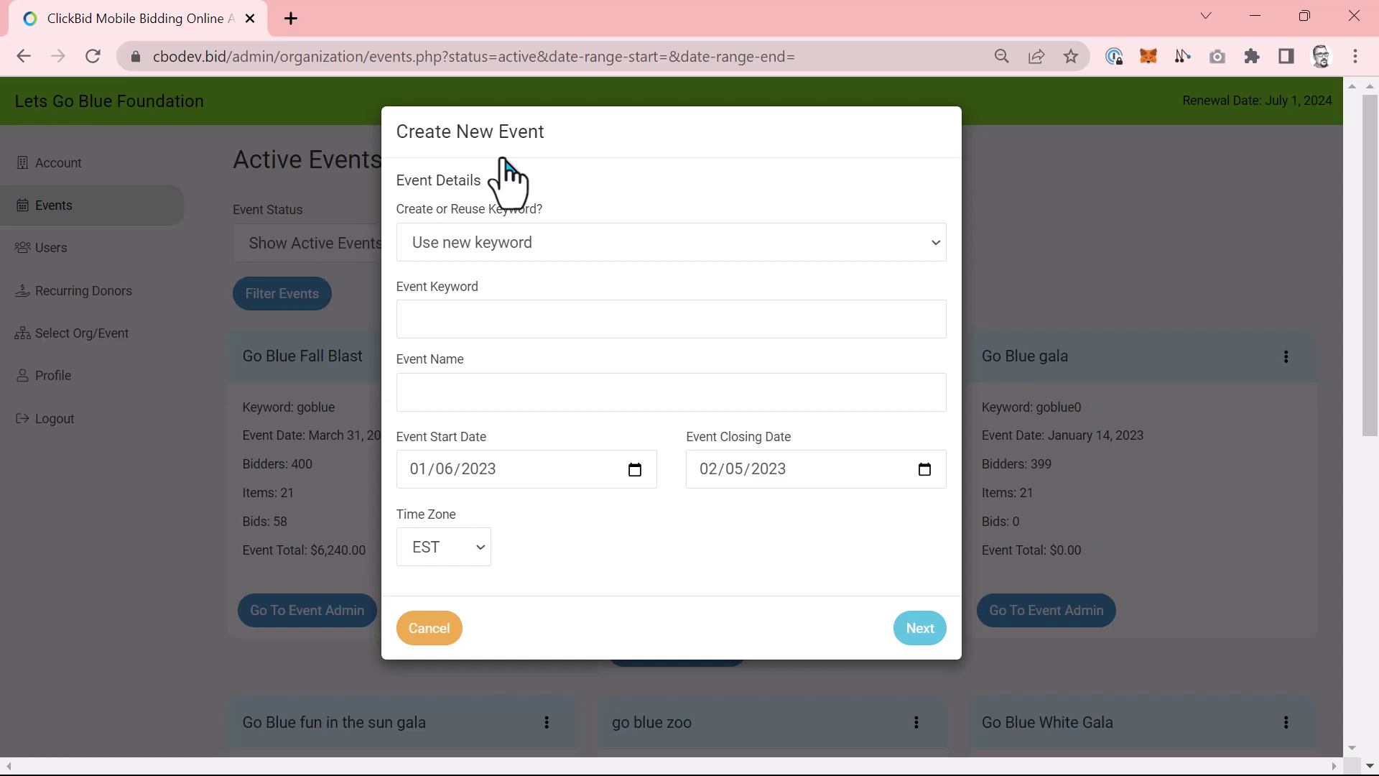
pyautogui.click(629, 244)
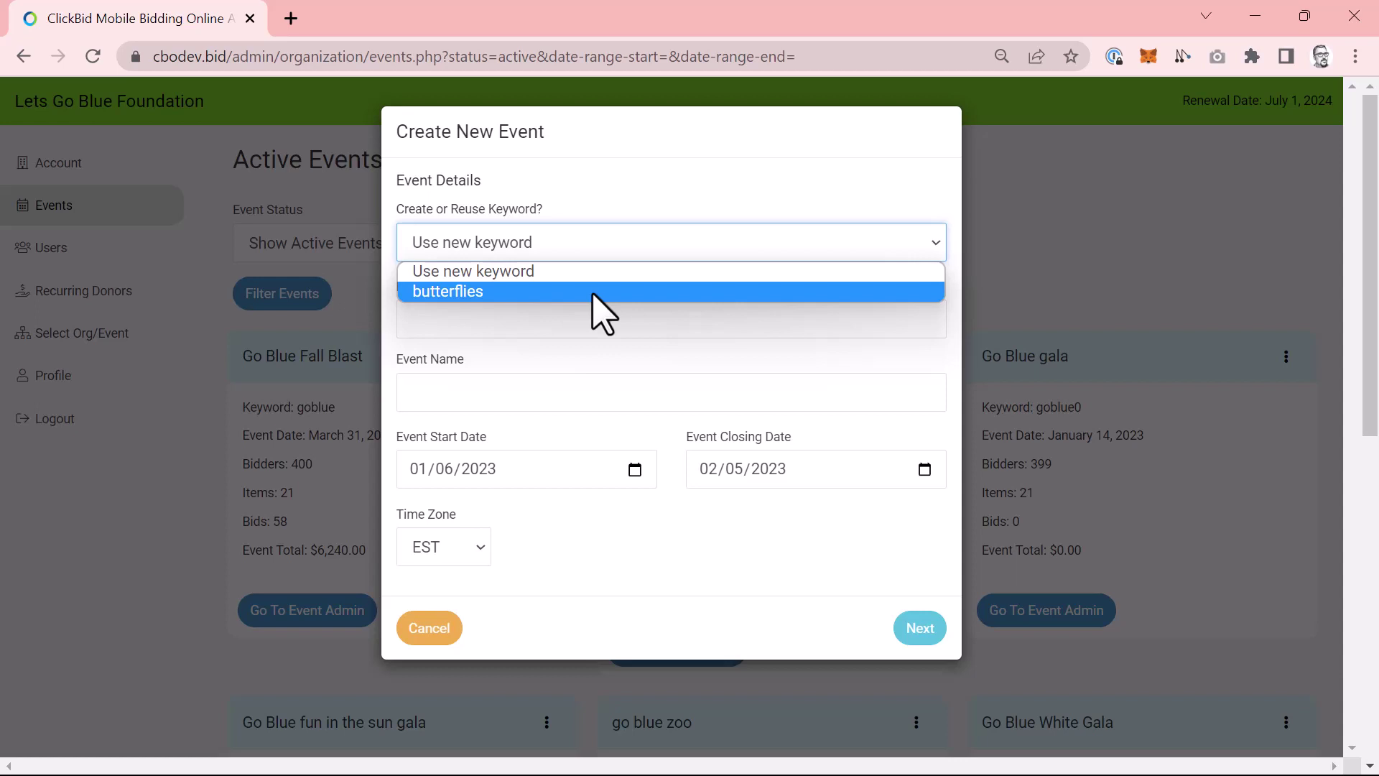
pyautogui.click(593, 293)
pyautogui.click(529, 318)
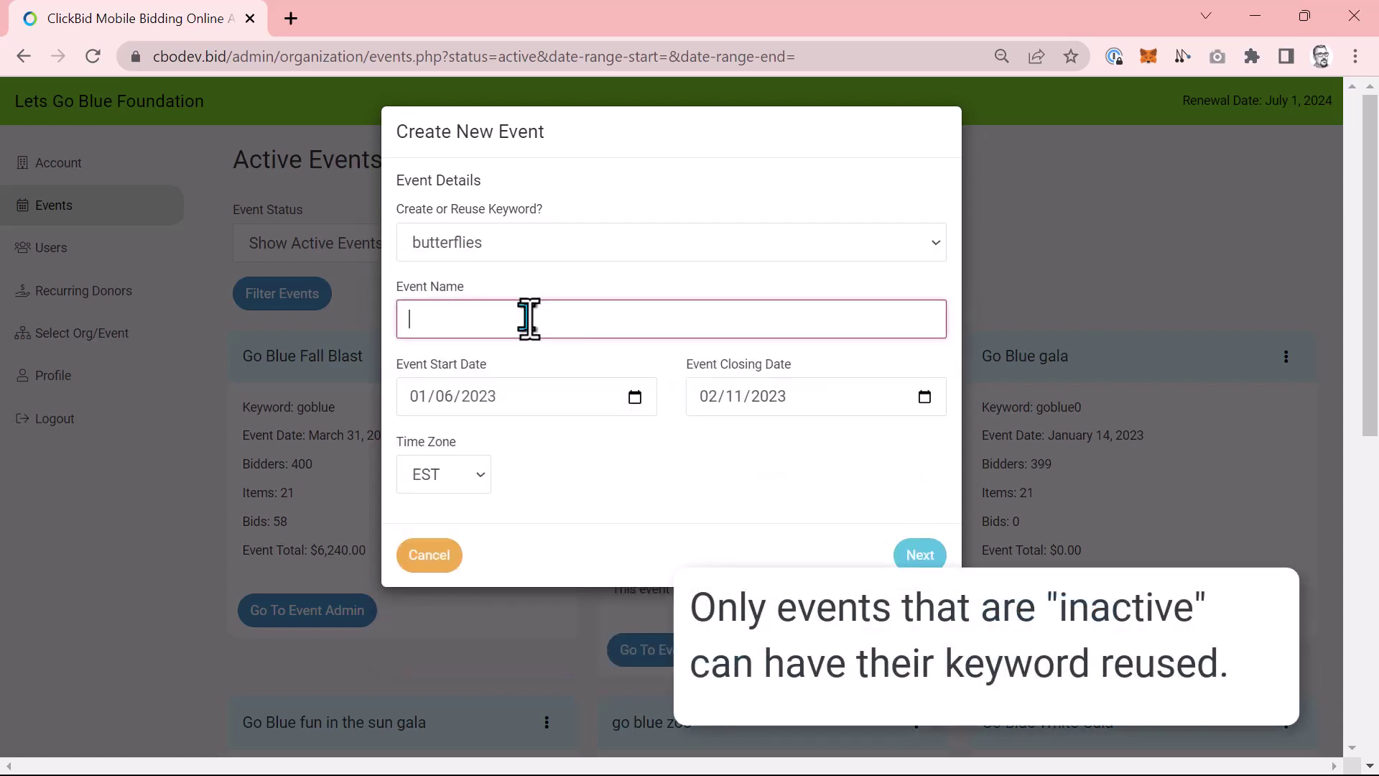
pyautogui.write('My N')
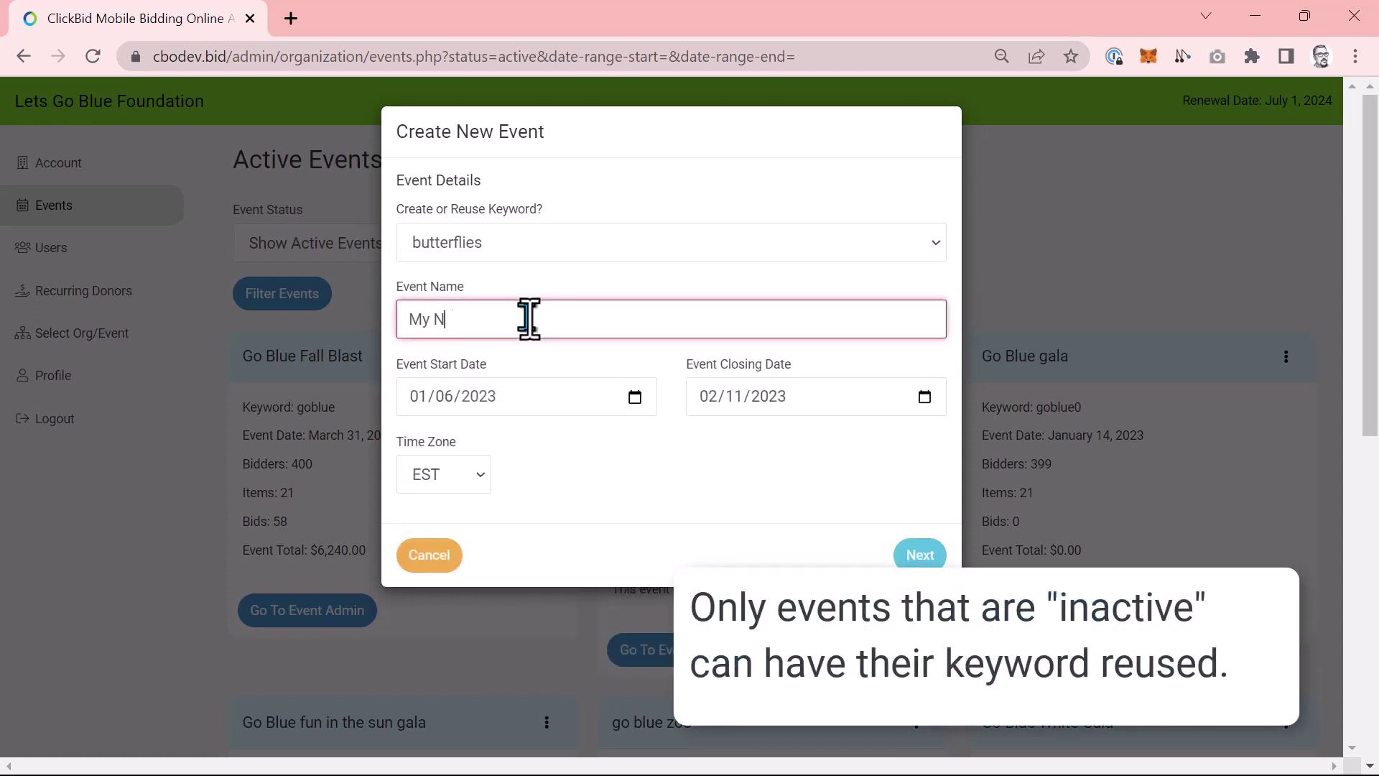
pyautogui.write('ext Event')
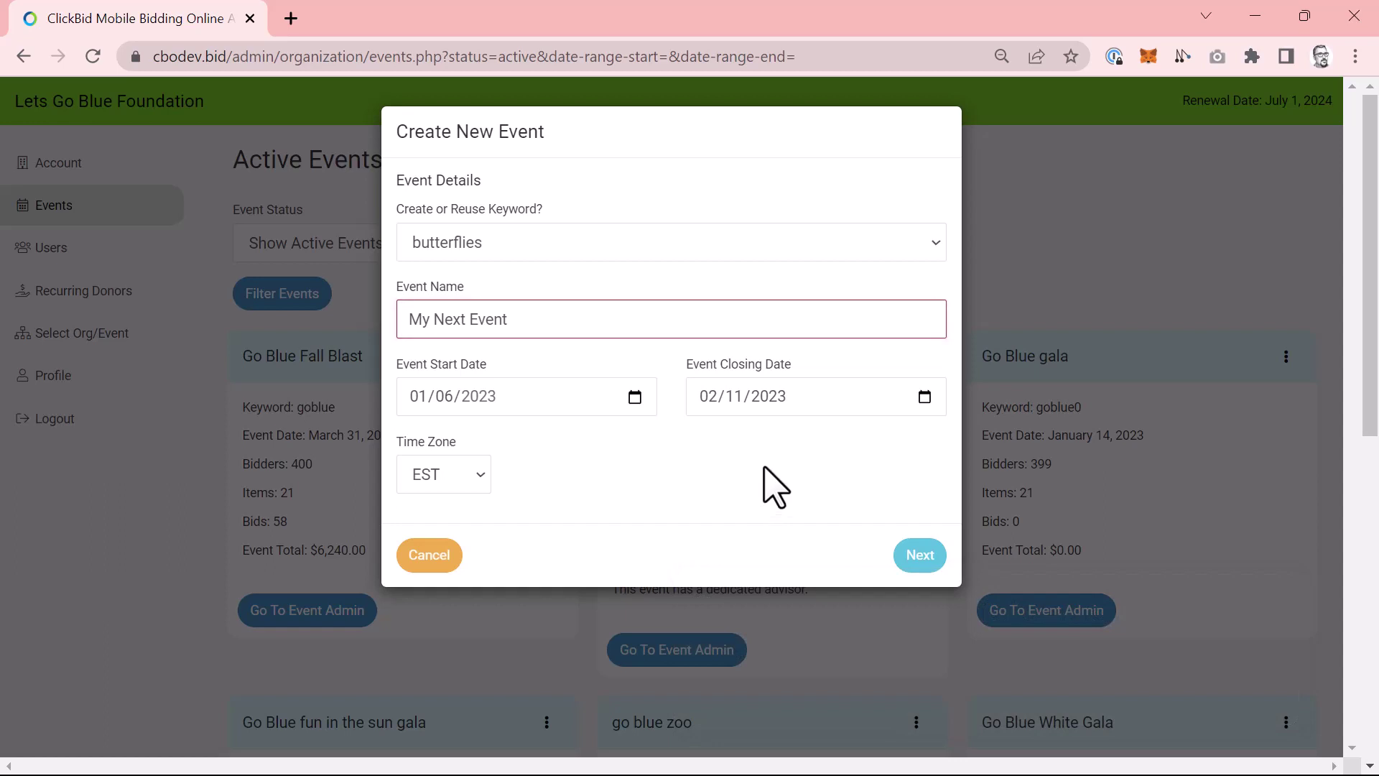
pyautogui.click(925, 399)
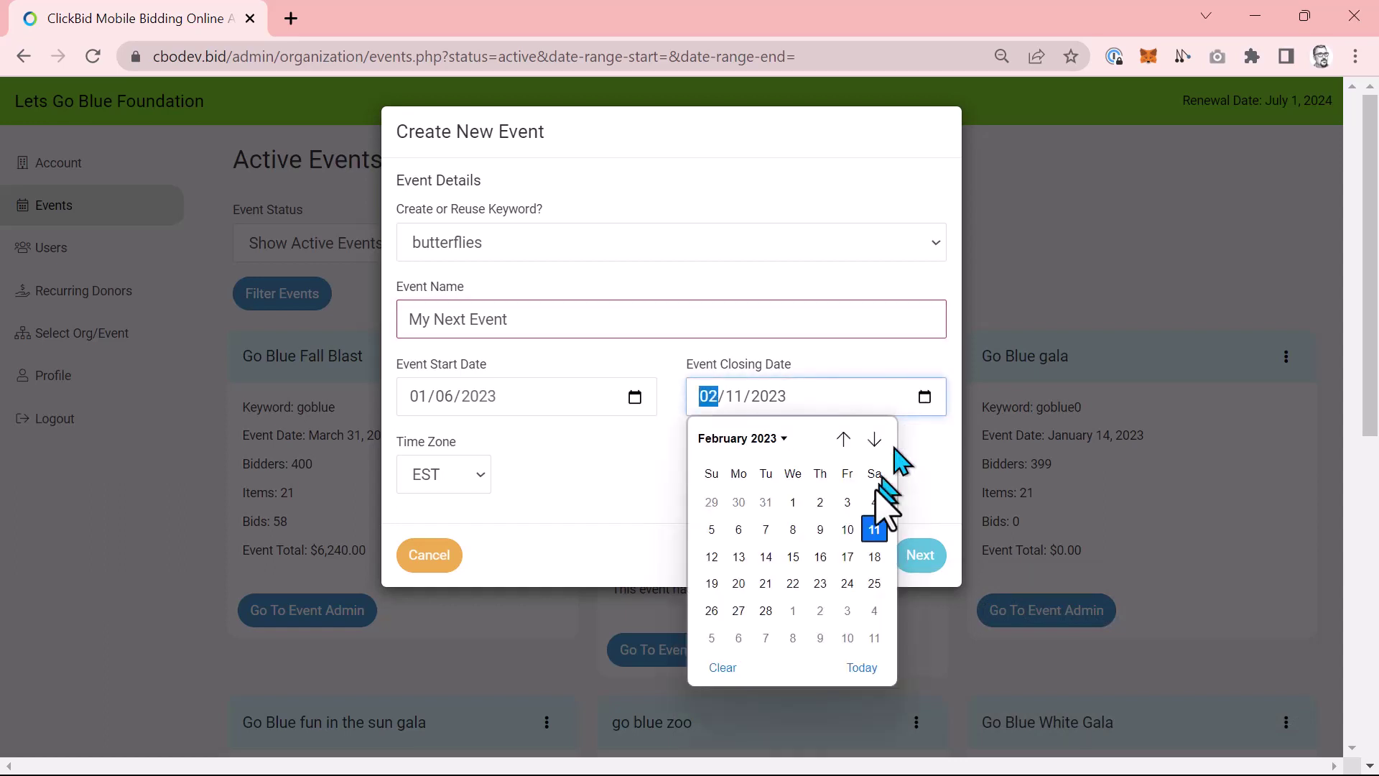
pyautogui.click(874, 558)
pyautogui.click(920, 557)
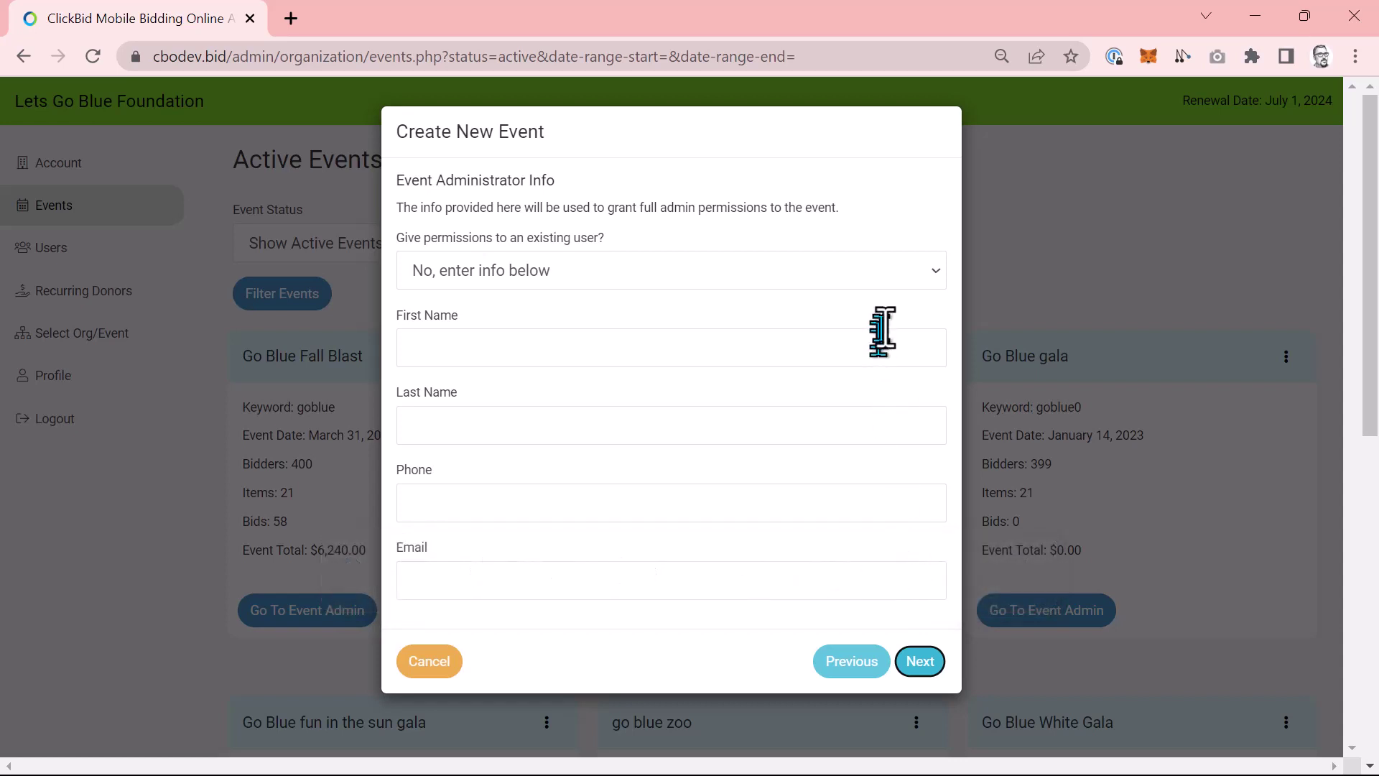
# Make an existing user the new event's administrator.
pyautogui.click(896, 277)
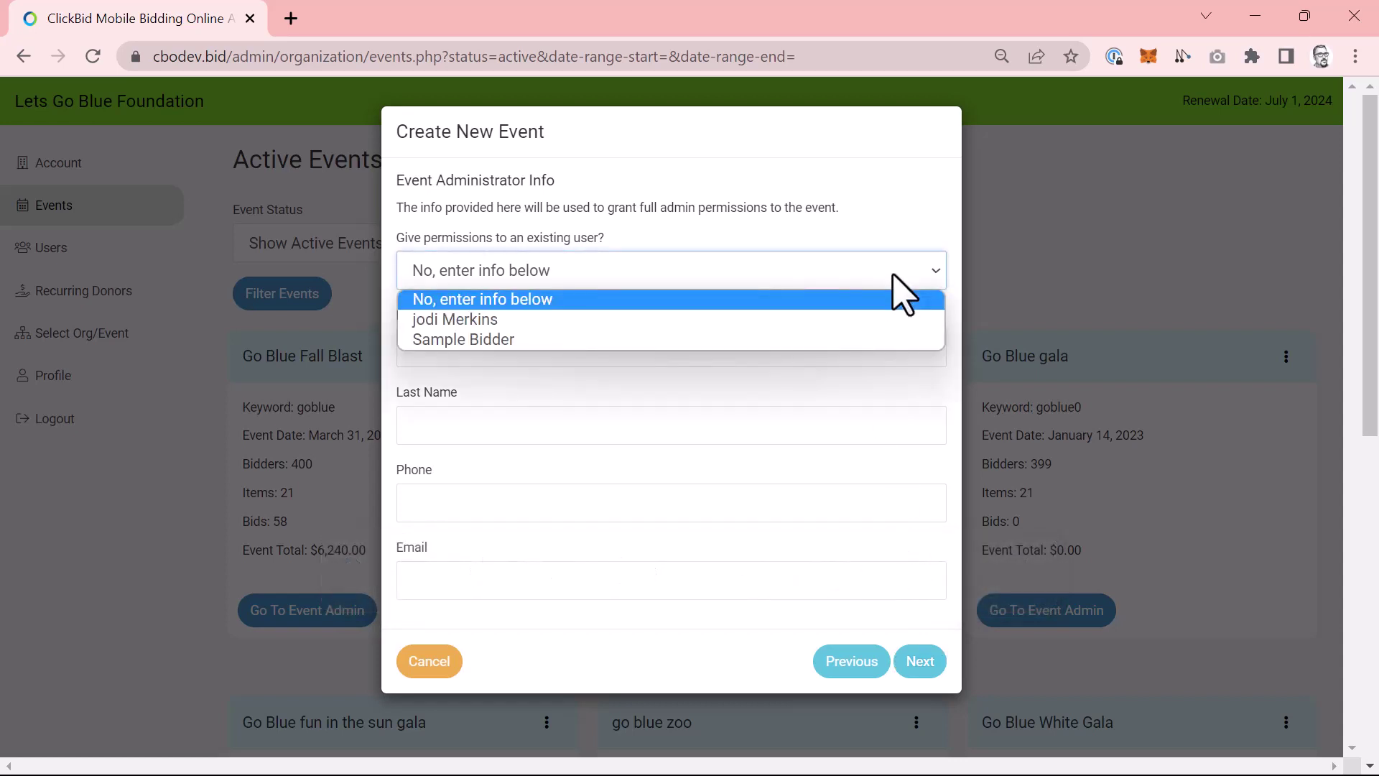
pyautogui.click(615, 319)
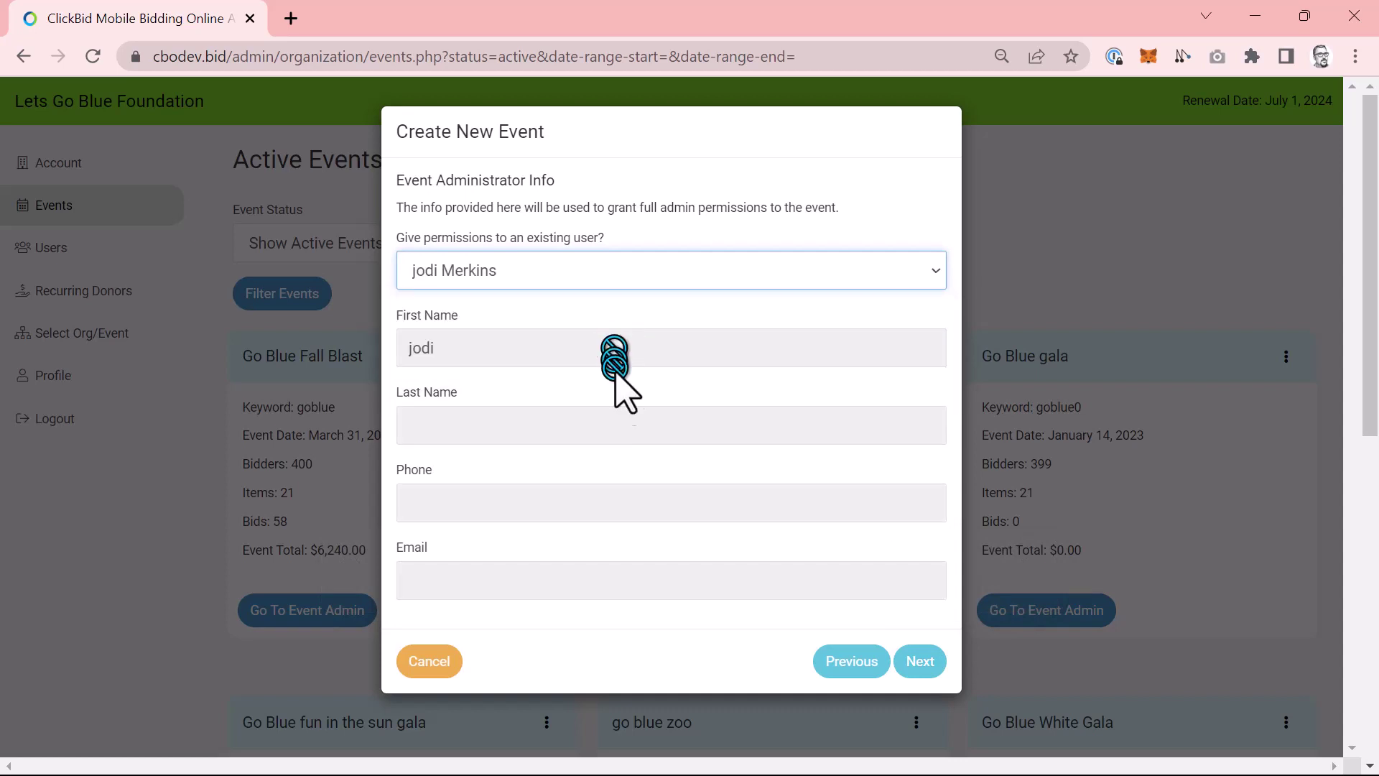
pyautogui.click(920, 665)
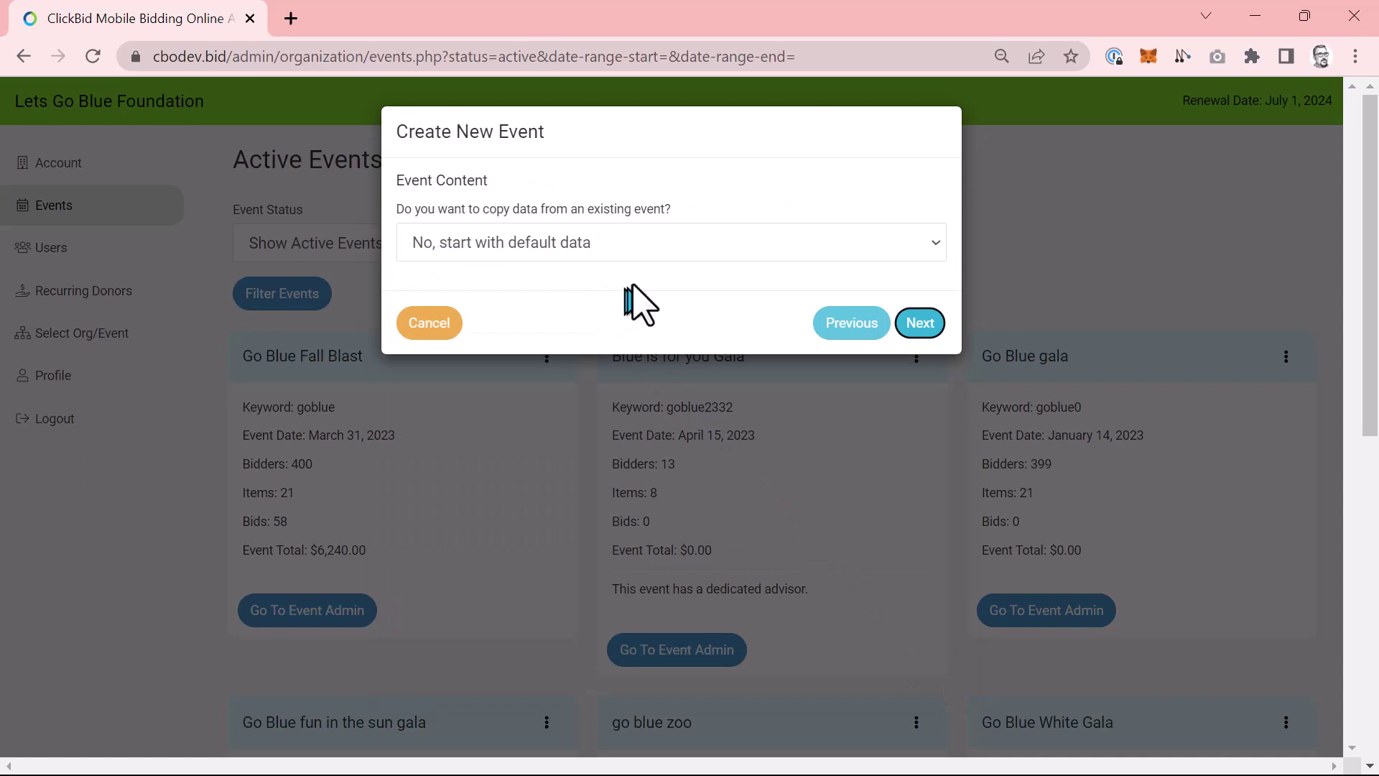
# Copy Bidders, Items and Item Donors, and Landing Page Settings from Go Blue Fall Blast.
pyautogui.click(678, 248)
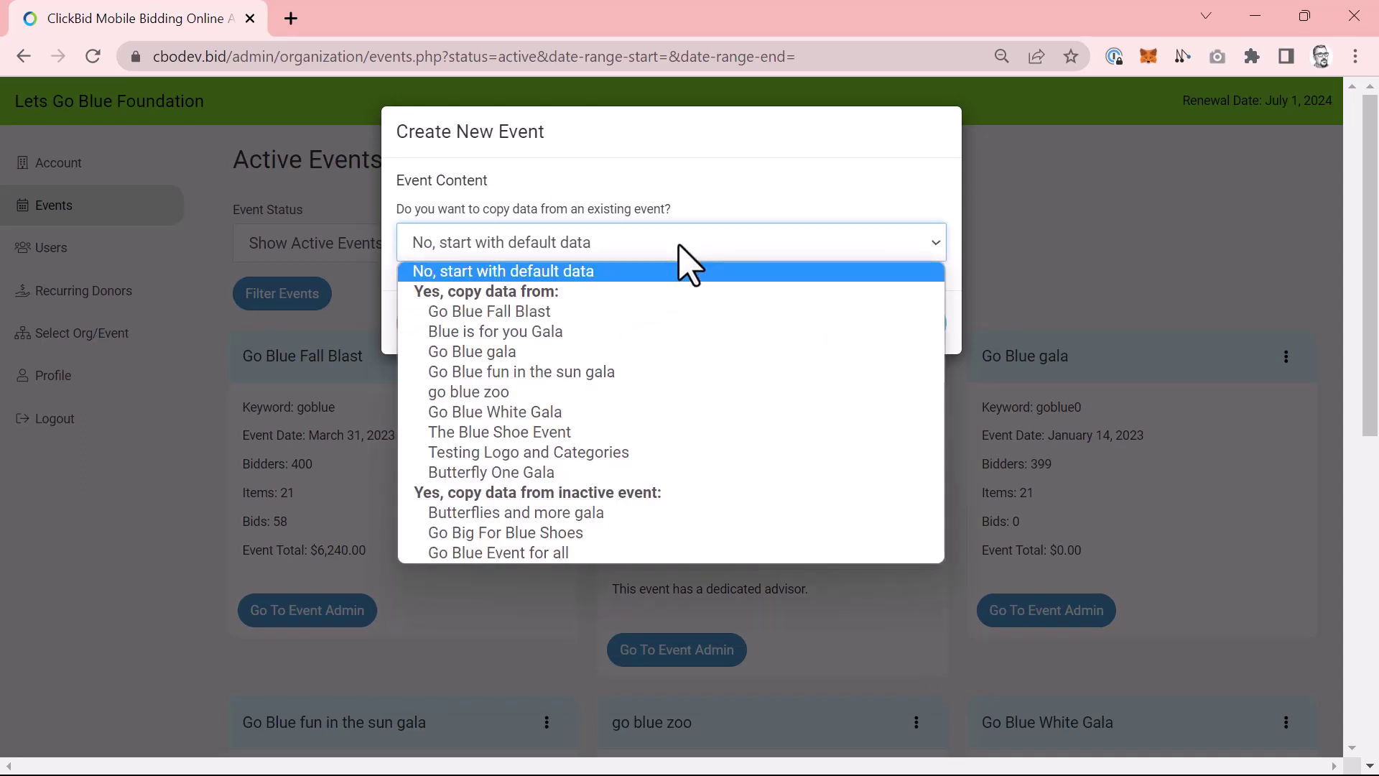
pyautogui.click(671, 313)
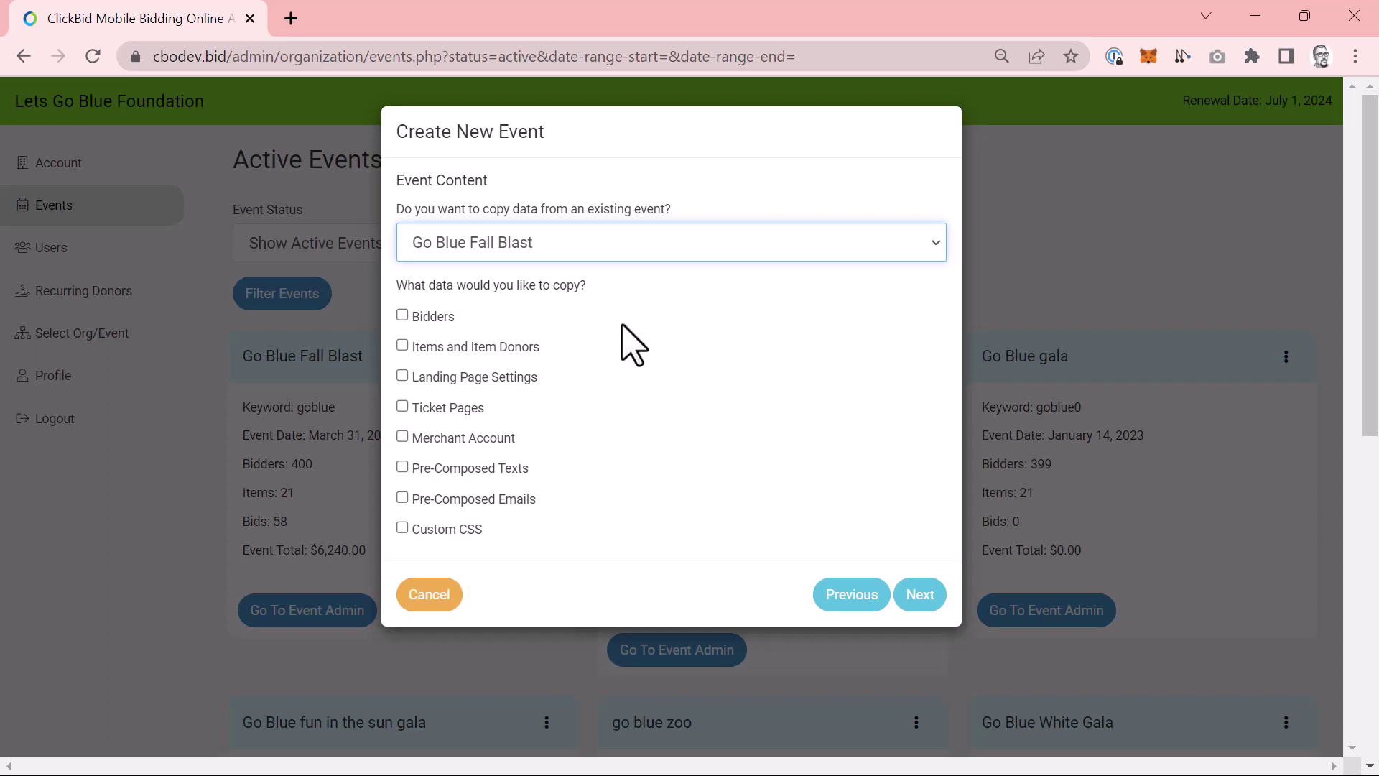
pyautogui.click(436, 318)
pyautogui.click(424, 347)
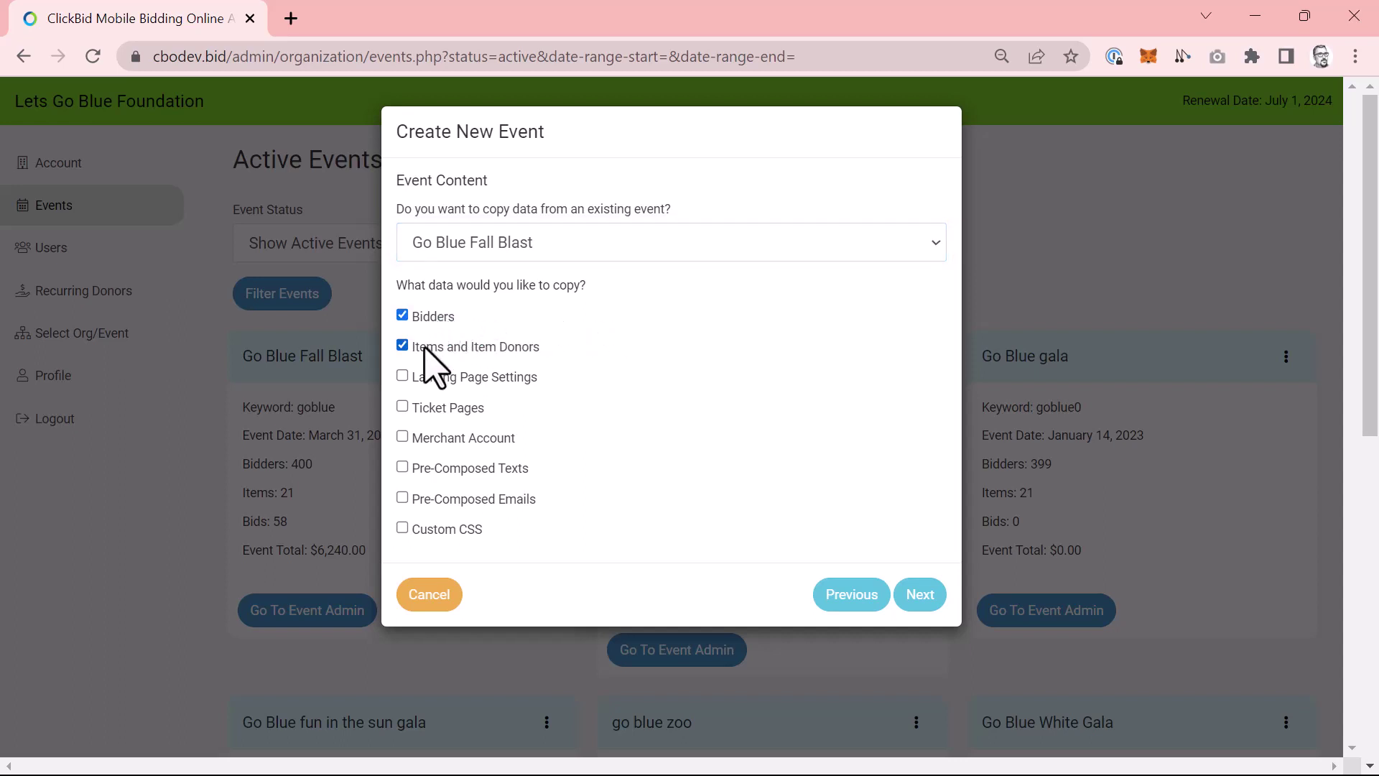
pyautogui.click(429, 379)
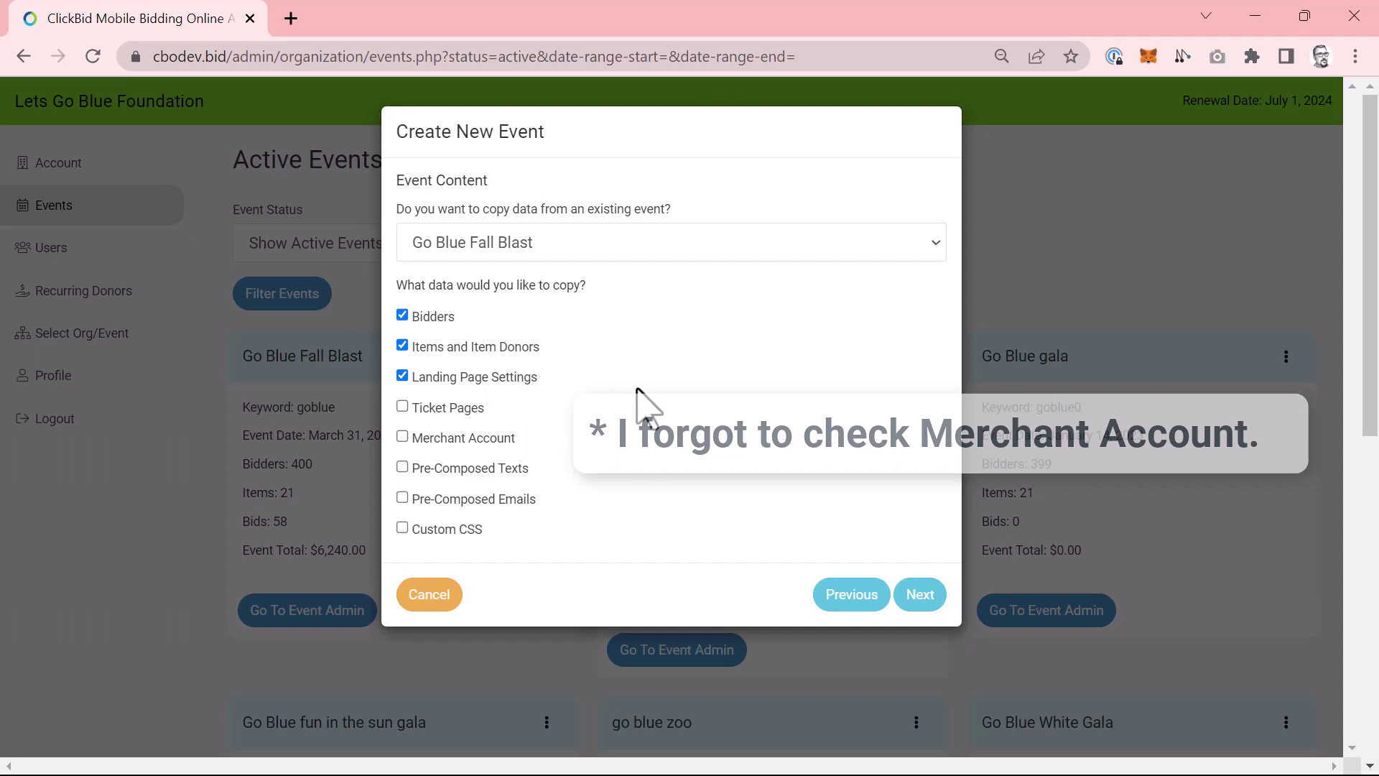
pyautogui.click(908, 593)
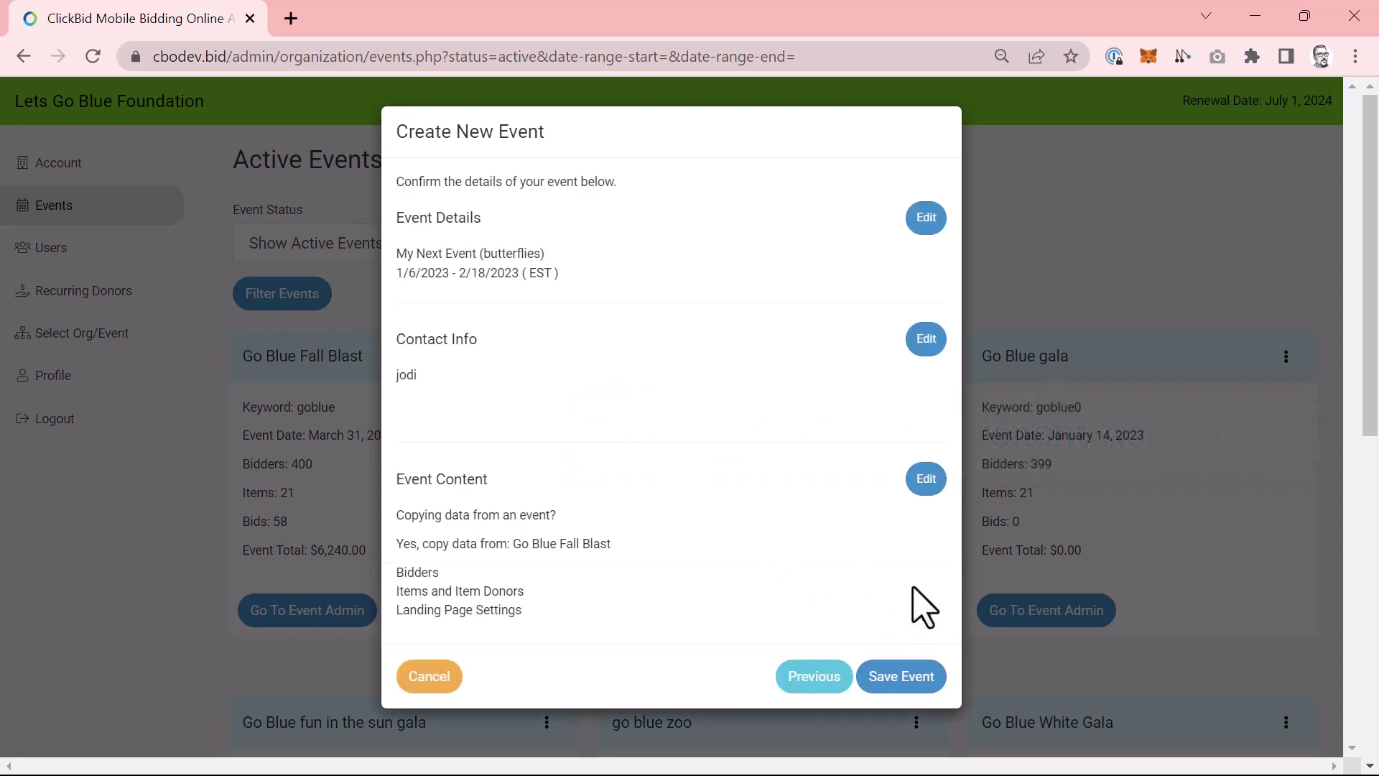
# Recheck the copied content choices, save the new event and dismiss the created notice.
pyautogui.click(925, 479)
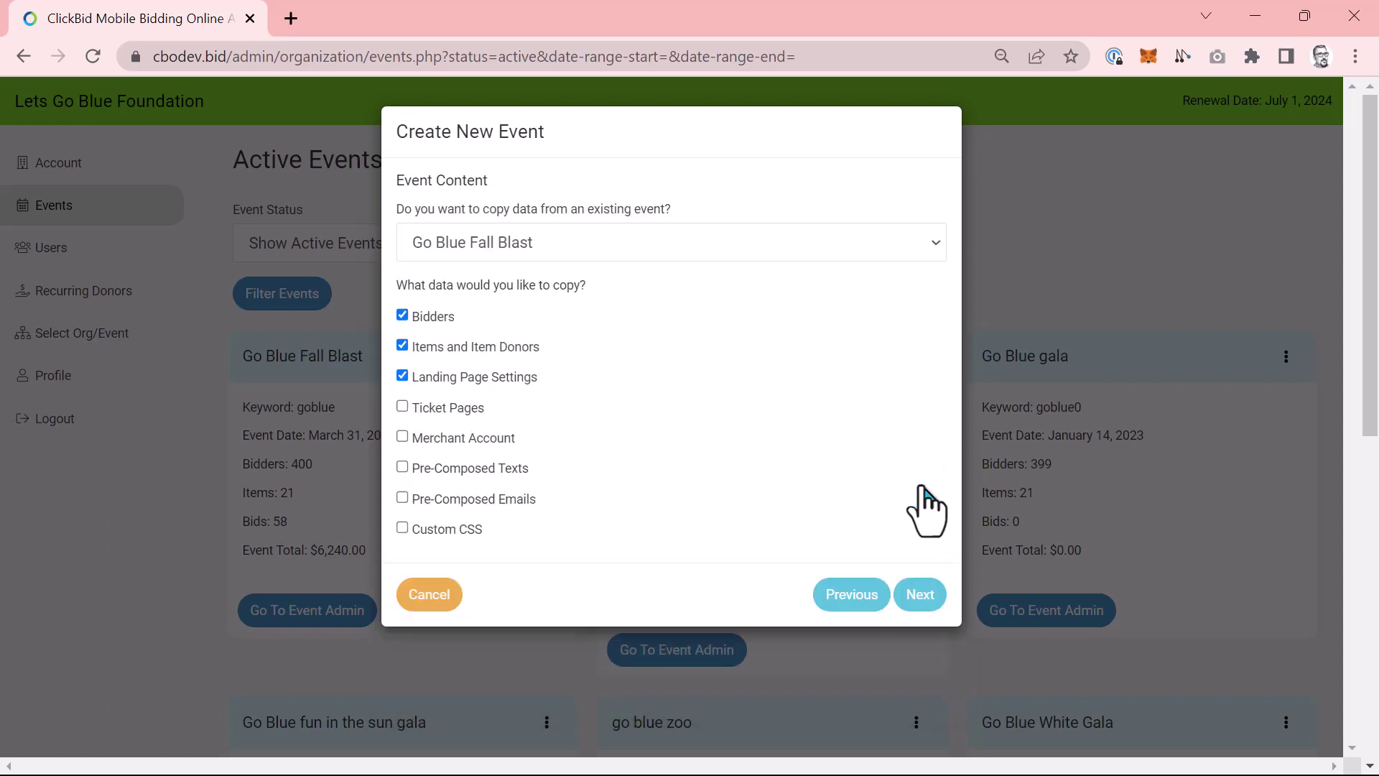
pyautogui.click(918, 598)
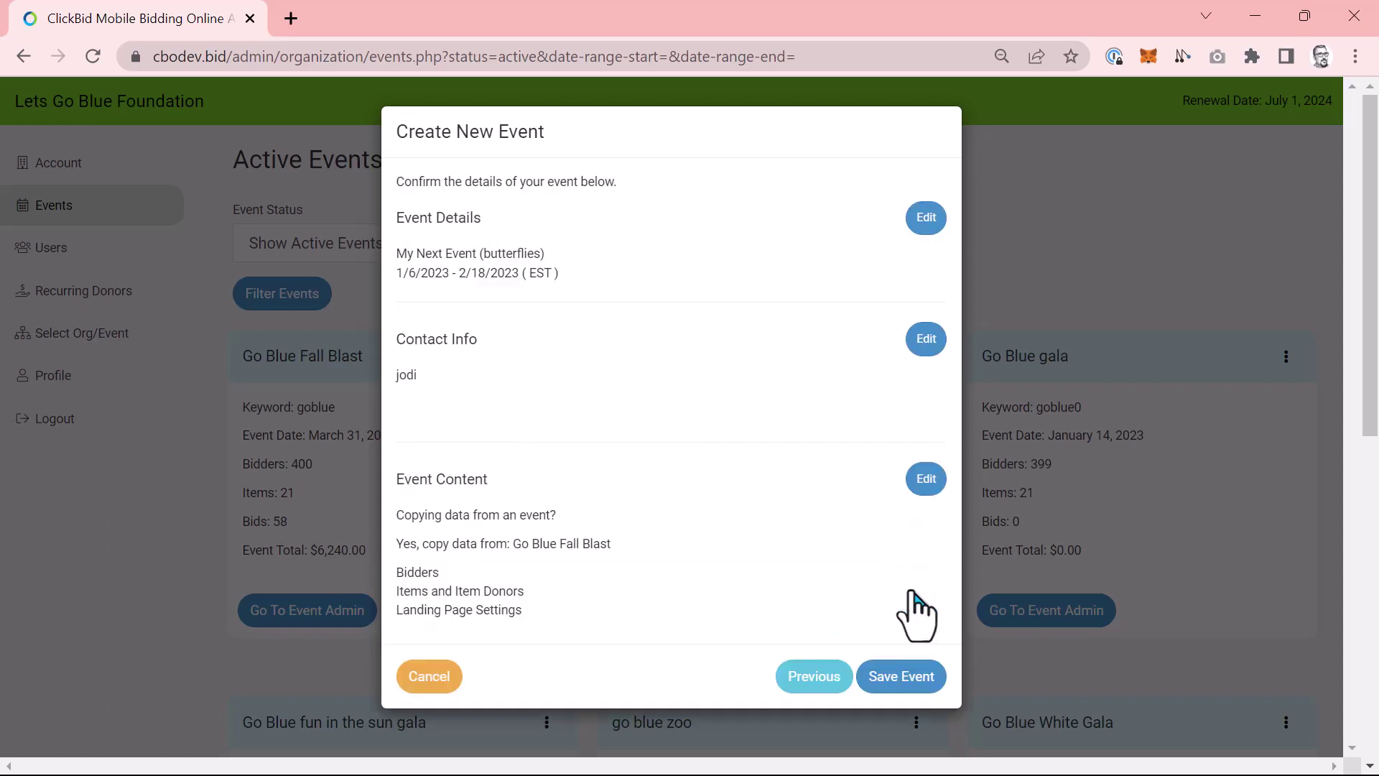
pyautogui.click(899, 680)
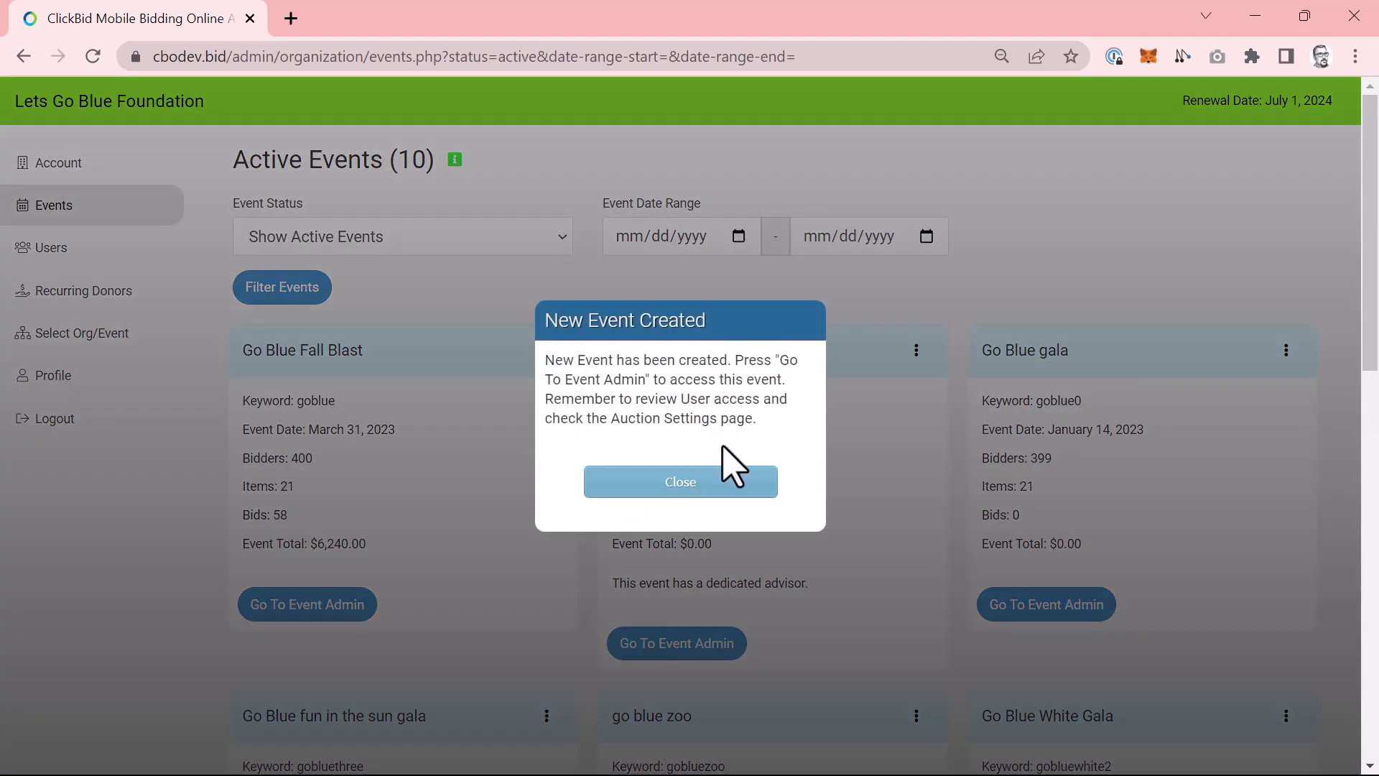
pyautogui.click(724, 494)
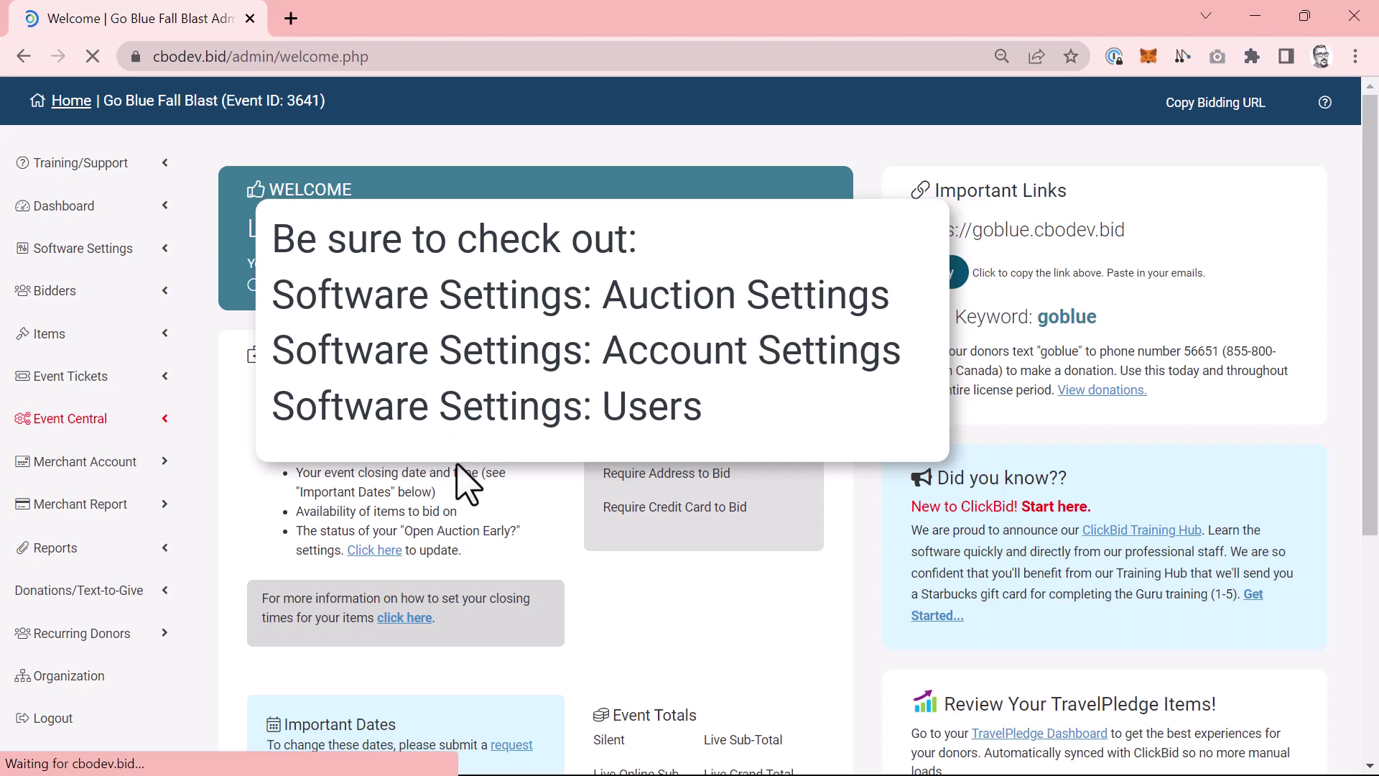
# Permanently delete the first ticket sale, then view the gobluegala Sales Summary showing a $32,030.00 grand total.
pyautogui.click(118, 395)
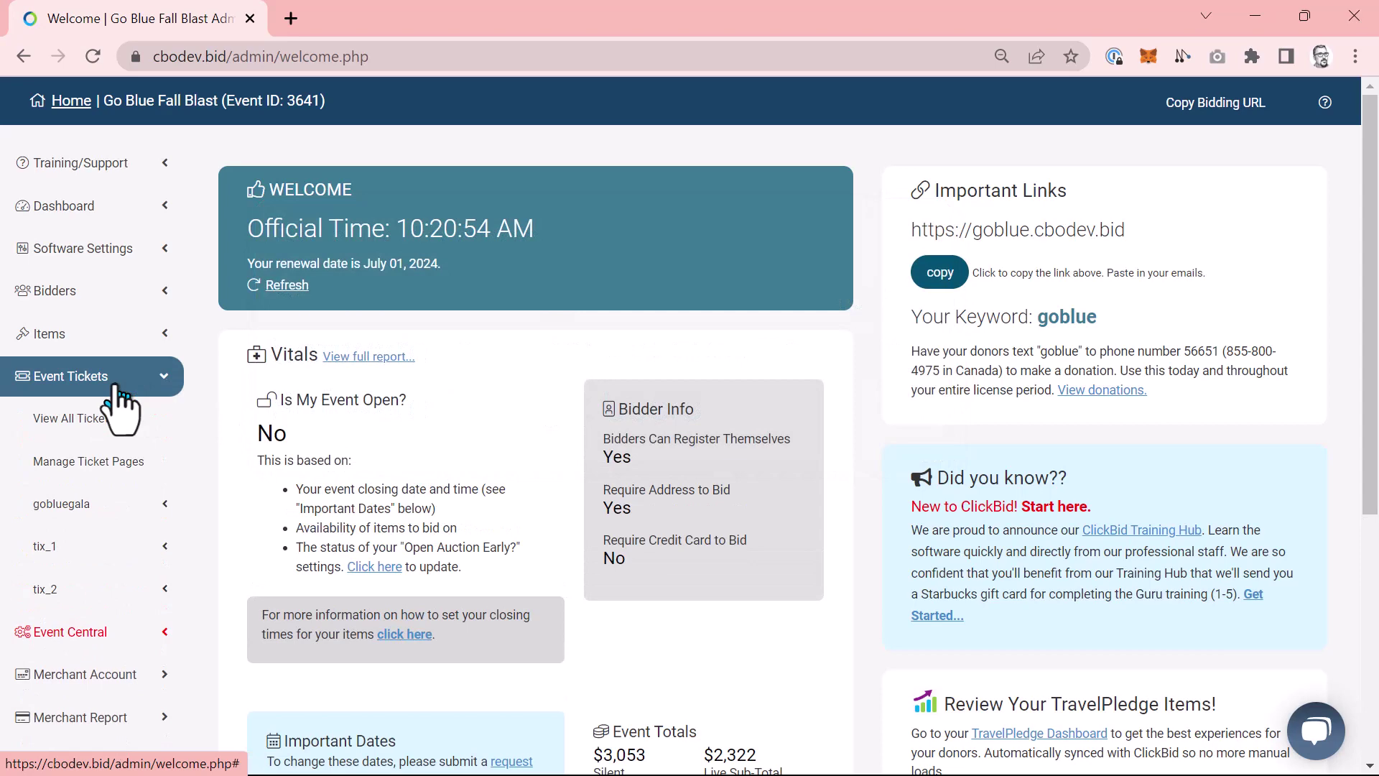
pyautogui.click(117, 423)
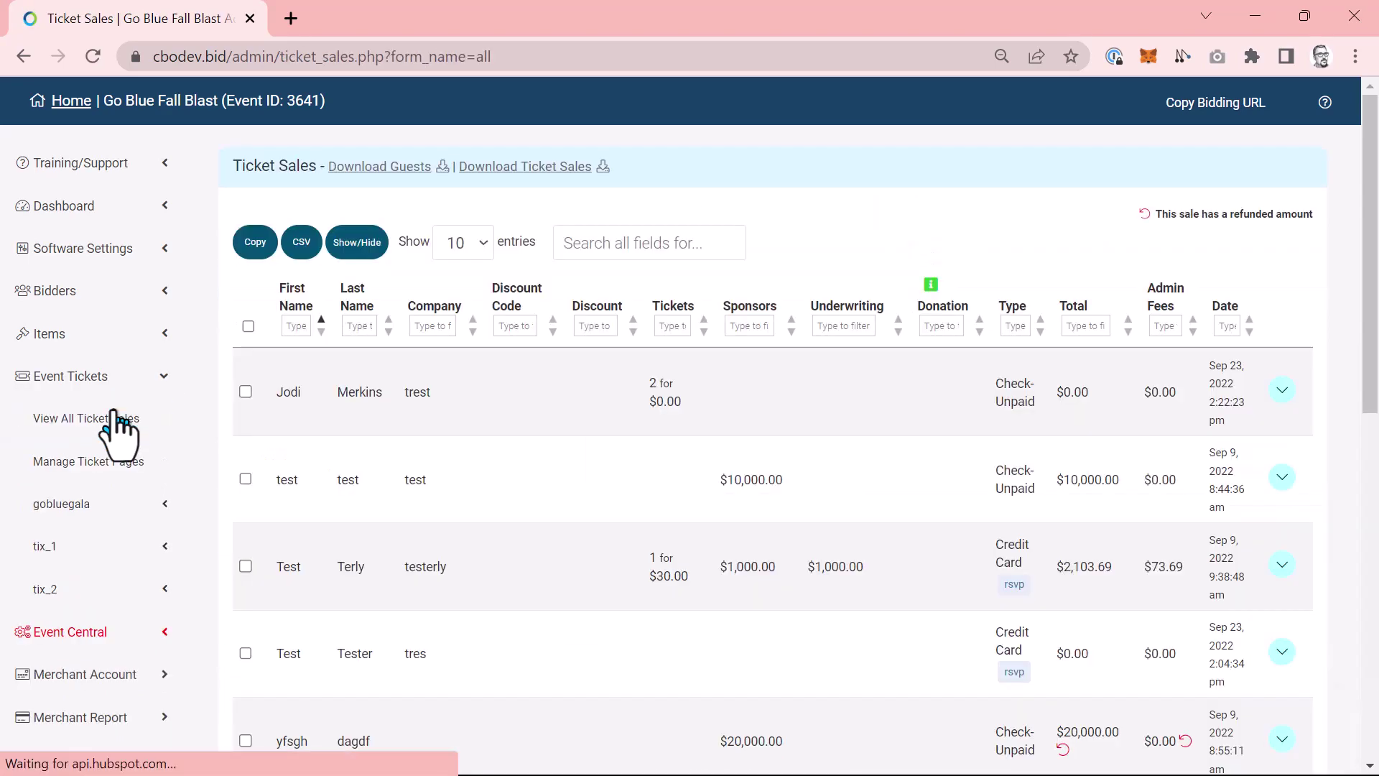
pyautogui.click(246, 391)
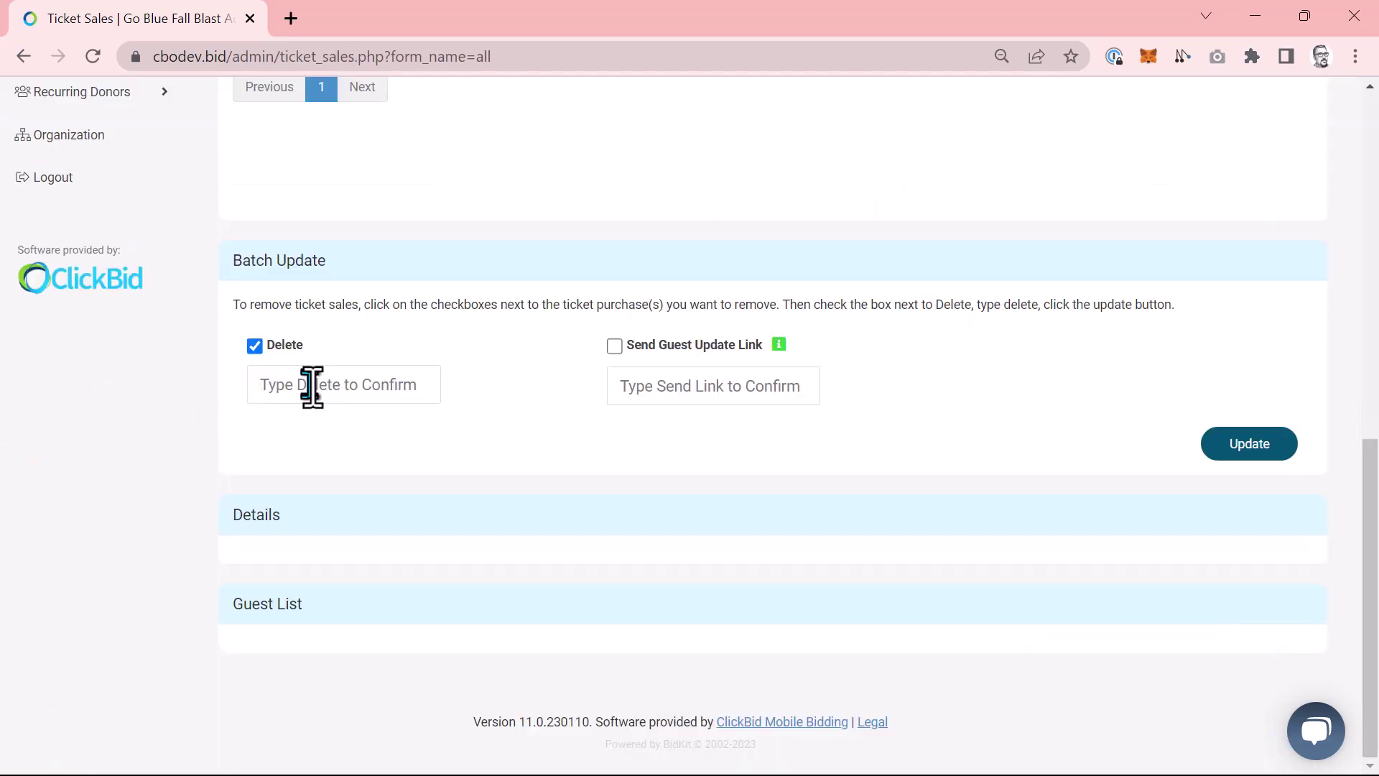
pyautogui.click(308, 387)
pyautogui.write('D')
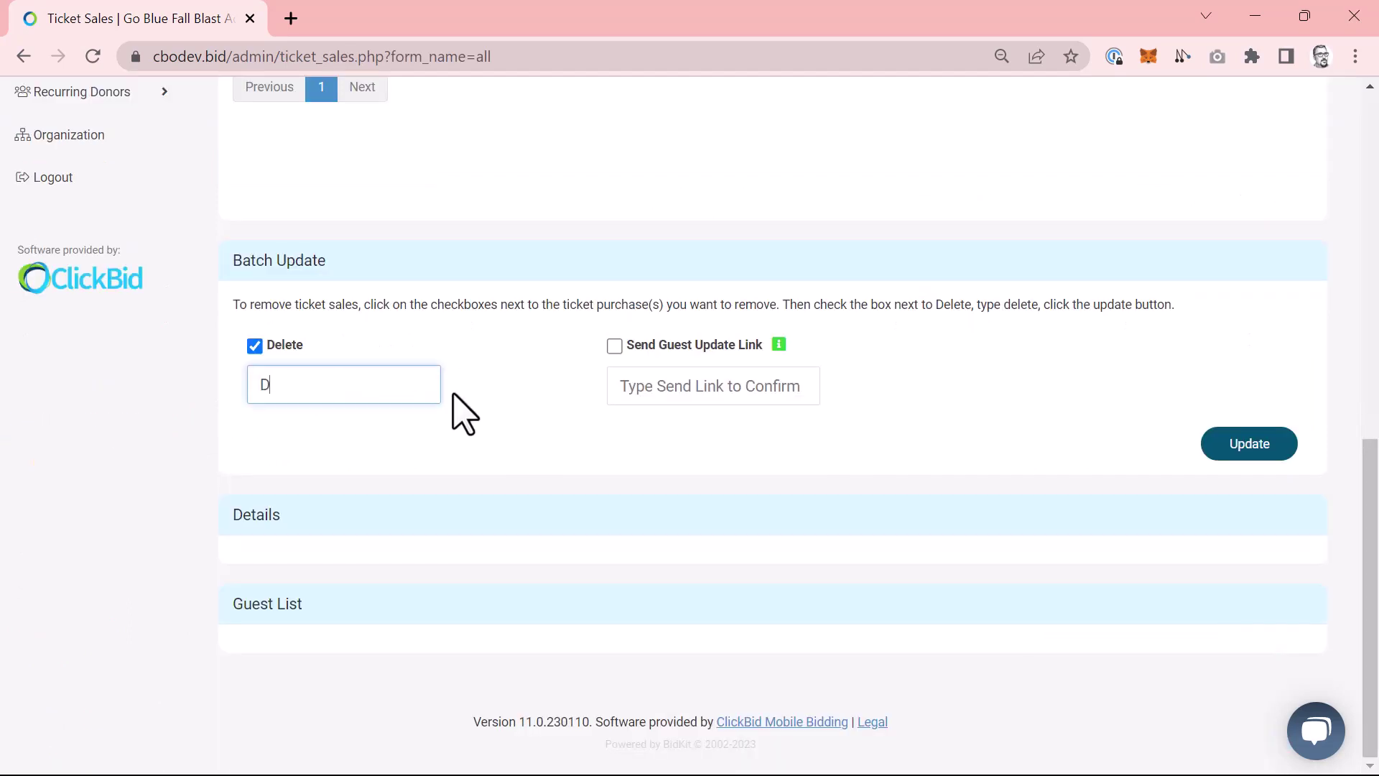
pyautogui.write('elete')
pyautogui.click(1215, 461)
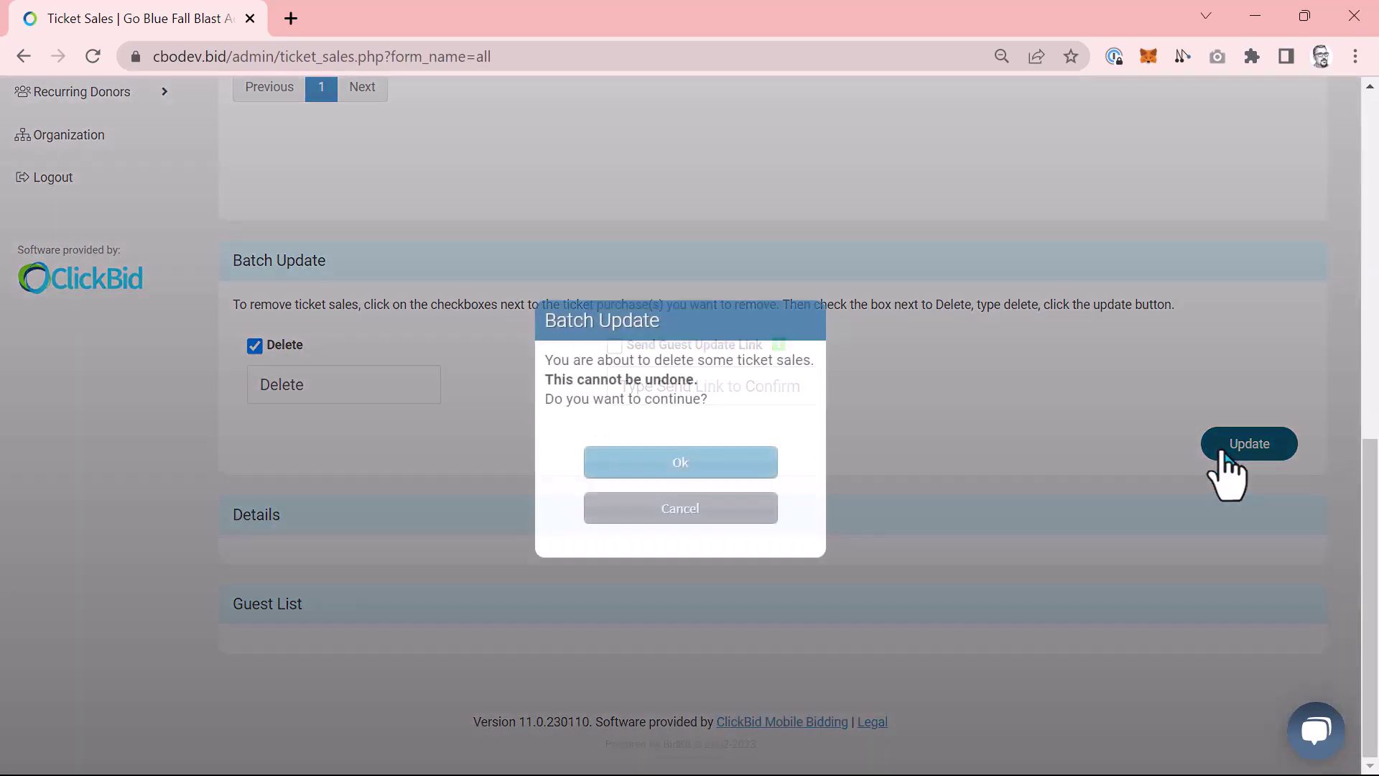
pyautogui.click(711, 451)
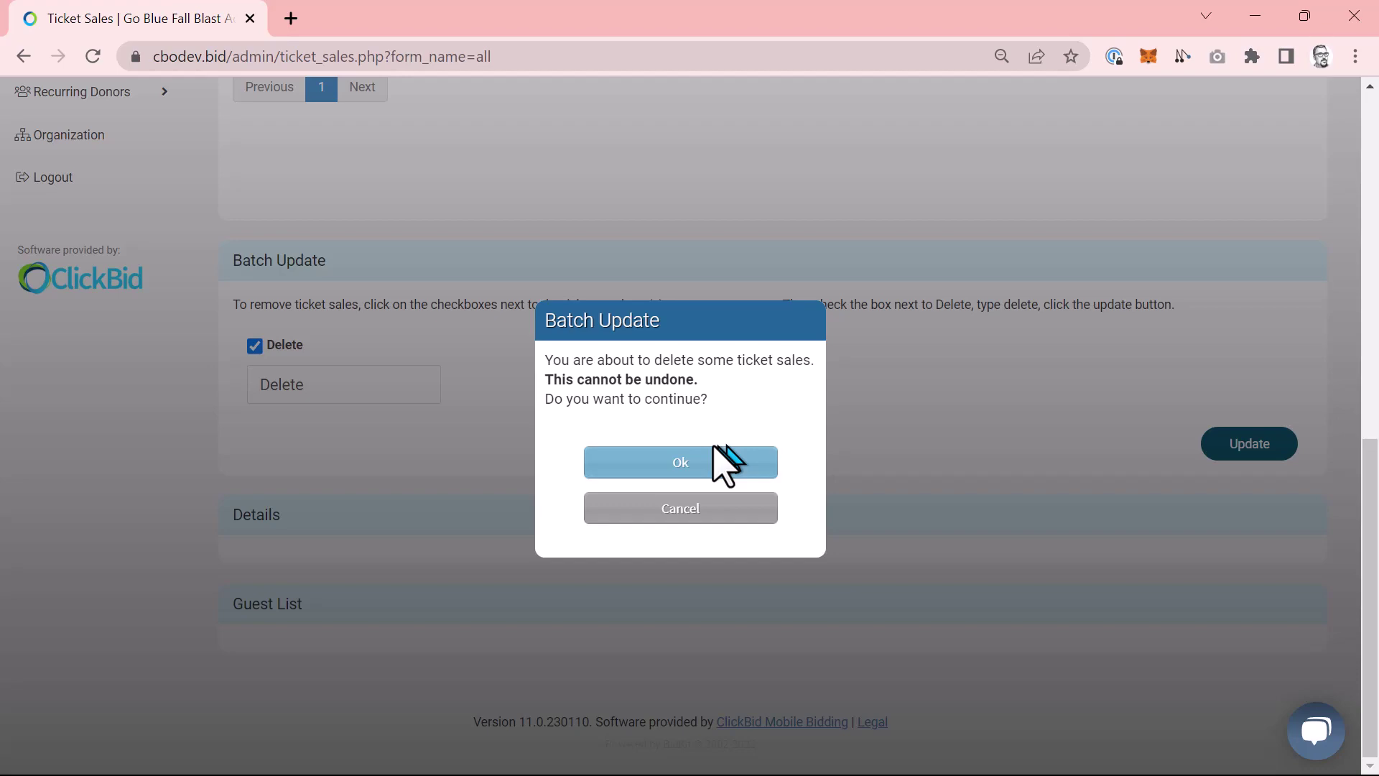
pyautogui.click(722, 463)
pyautogui.click(137, 632)
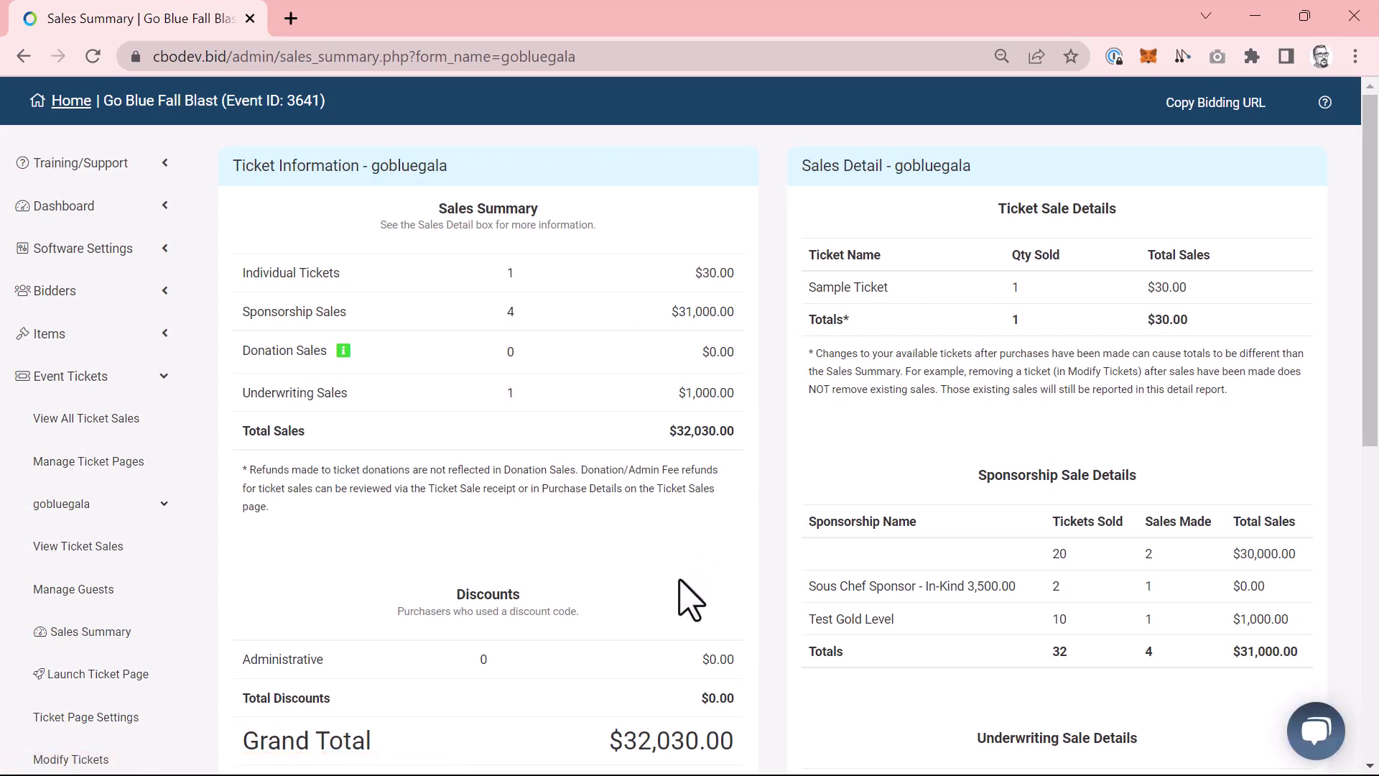
# Return to the organization's Active Events list and scroll down to locate the new My Next Event card.
pyautogui.scroll(-9, 678, 580)
pyautogui.click(56, 584)
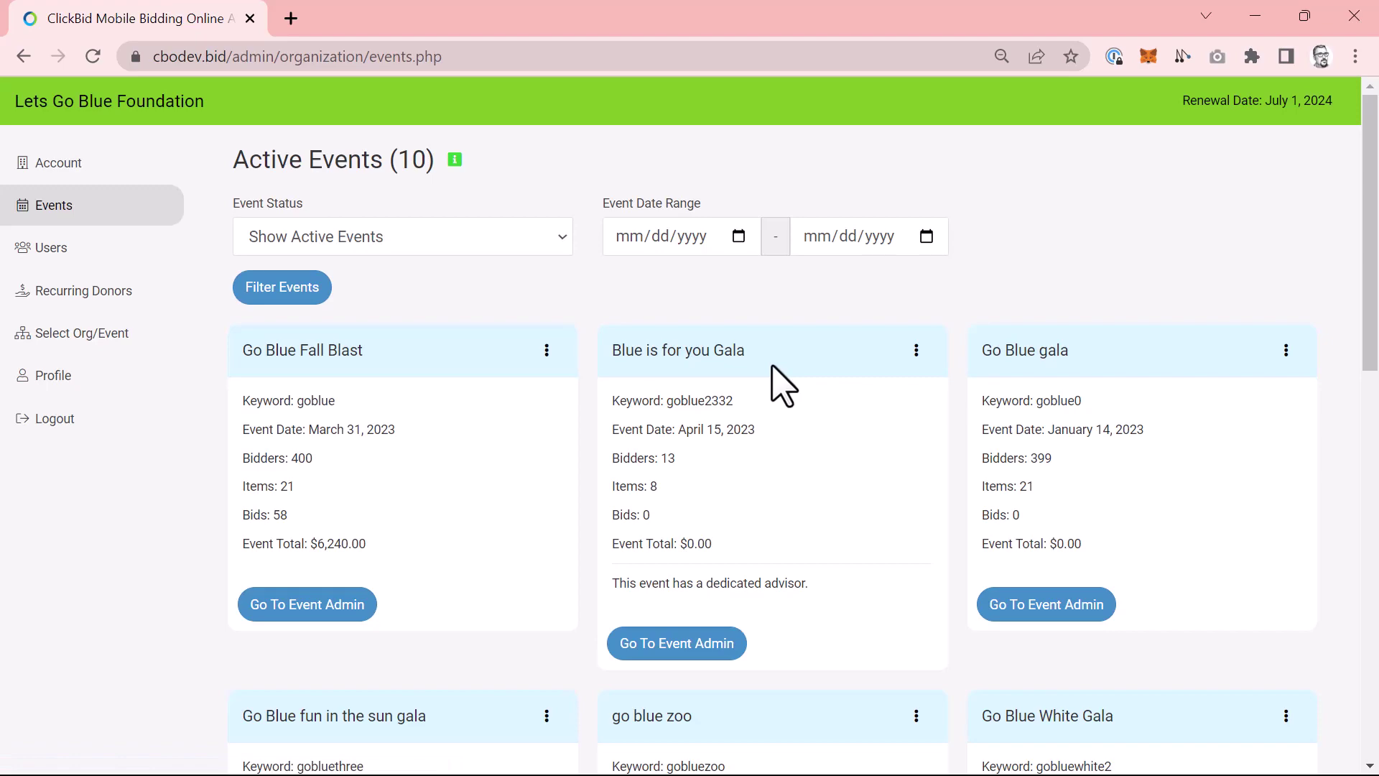
pyautogui.scroll(-10, 772, 366)
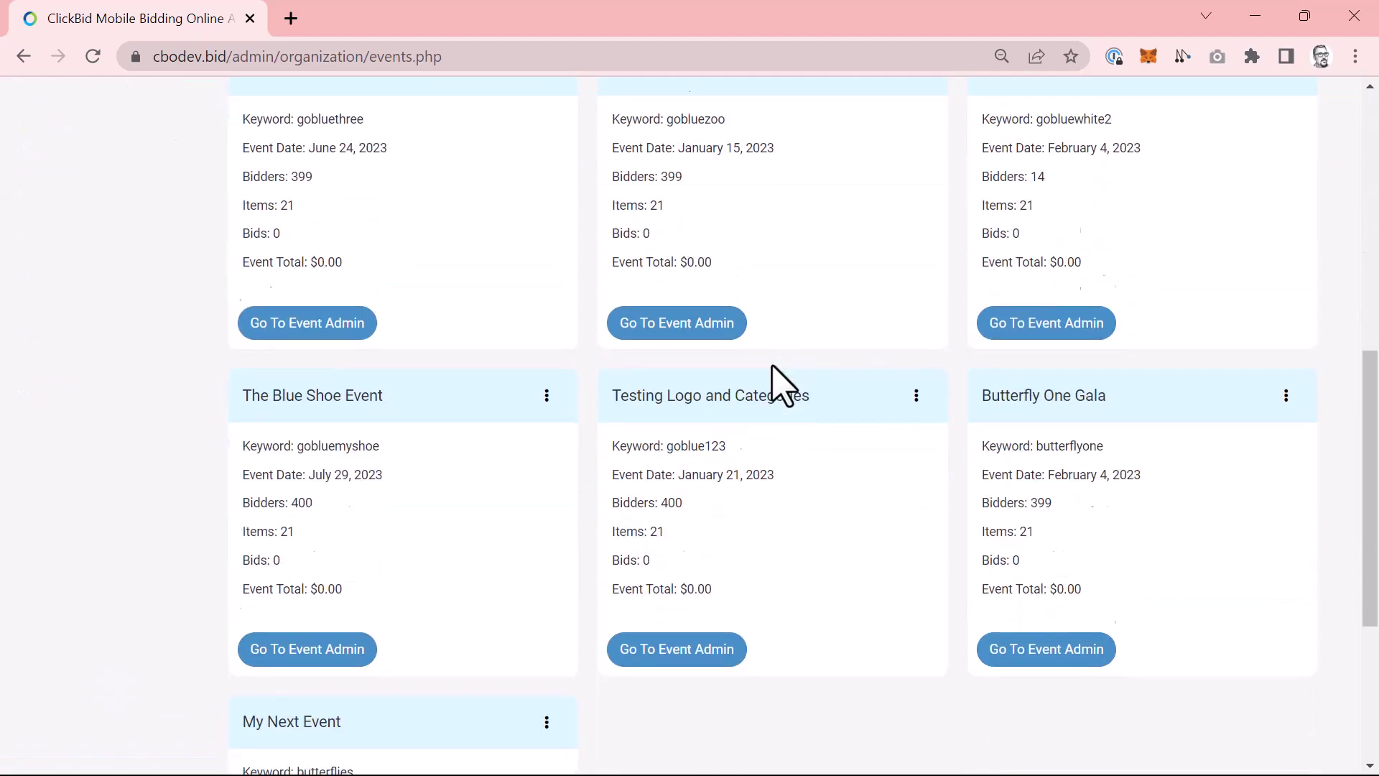
pyautogui.scroll(-3, 783, 387)
pyautogui.scroll(13, 783, 386)
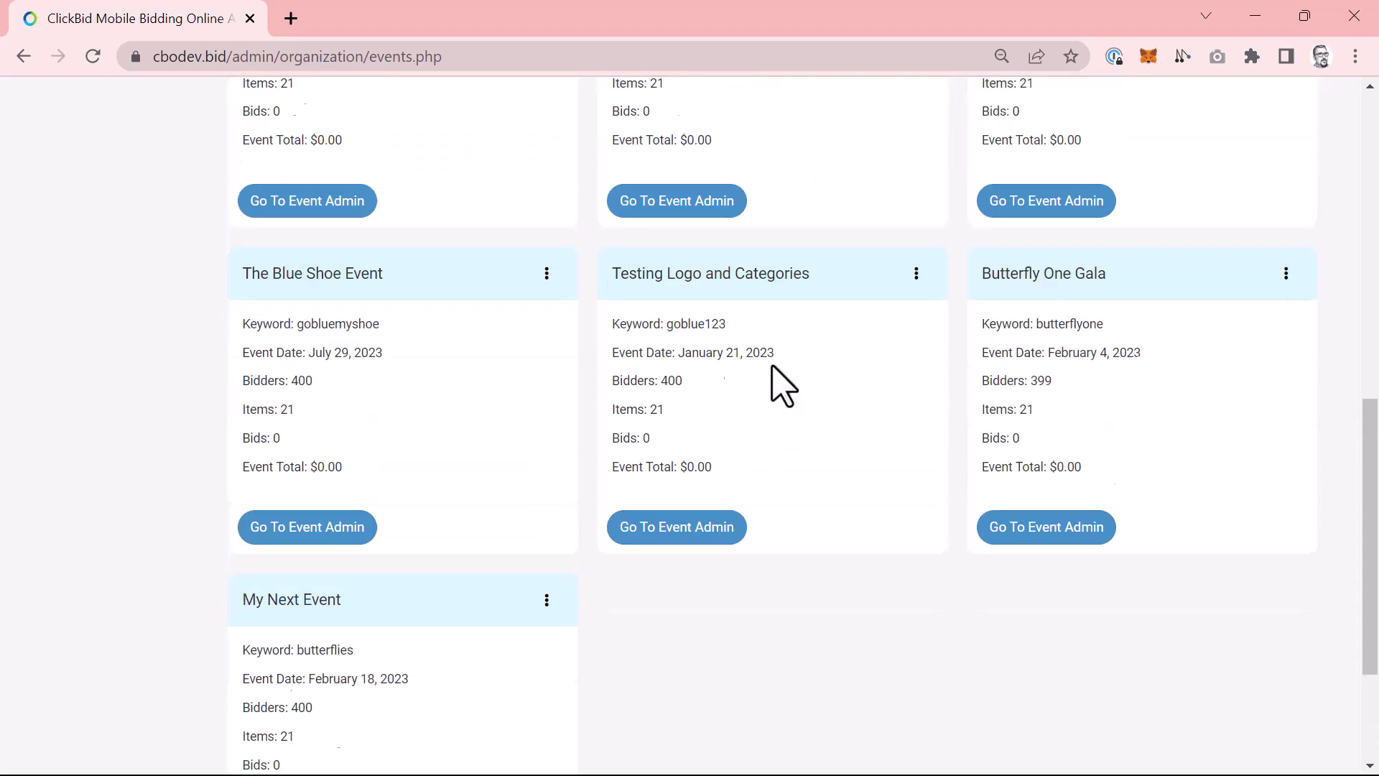